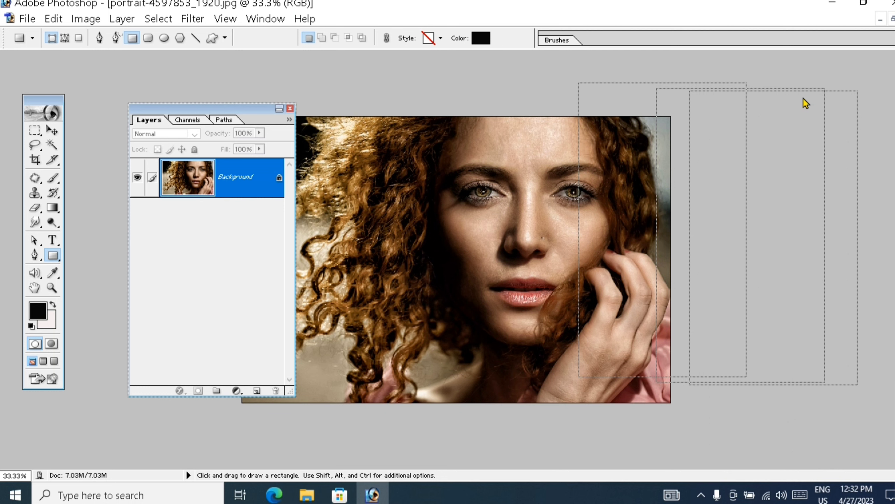
Step: Move the Layers palette clear of the photo and set the Rounded Rectangle tool's colour to beige CEC0A5, sampled from the photo's background
drag(803, 98, 797, 90)
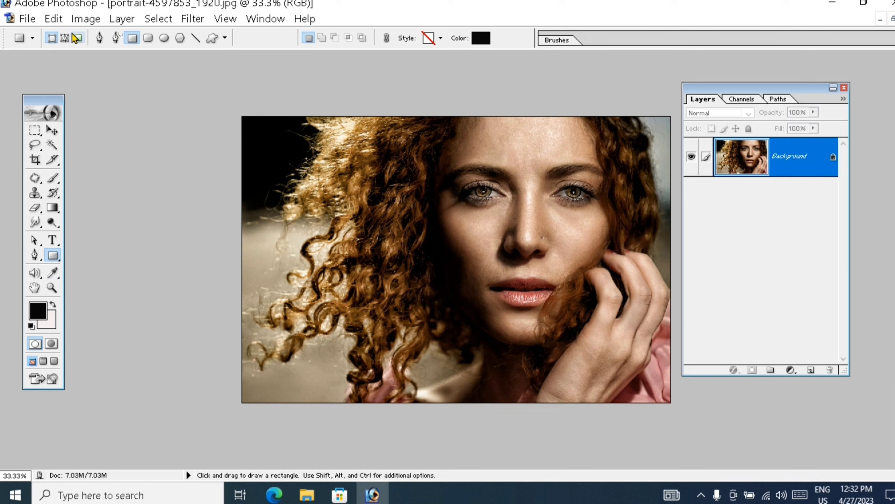
drag(56, 261, 85, 265)
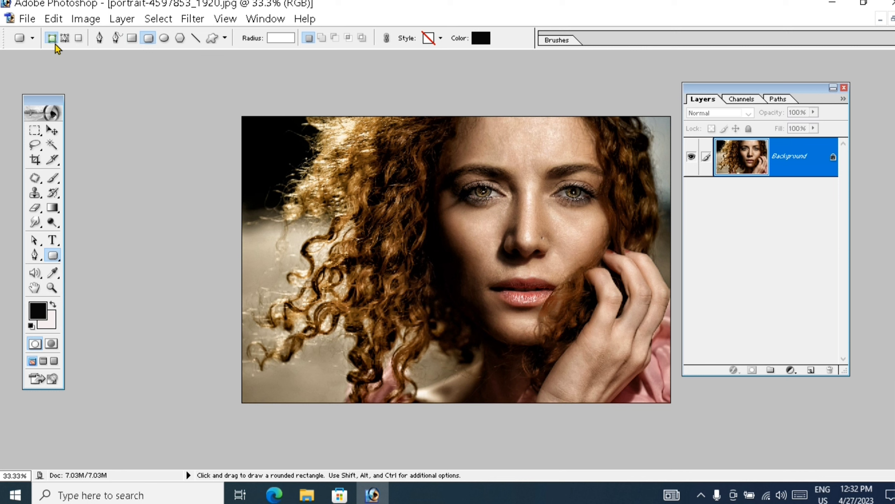
click(481, 38)
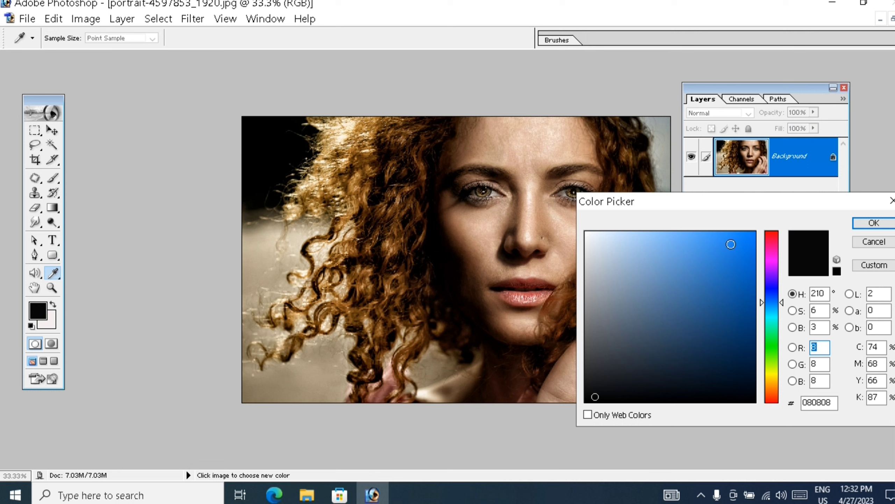
click(749, 242)
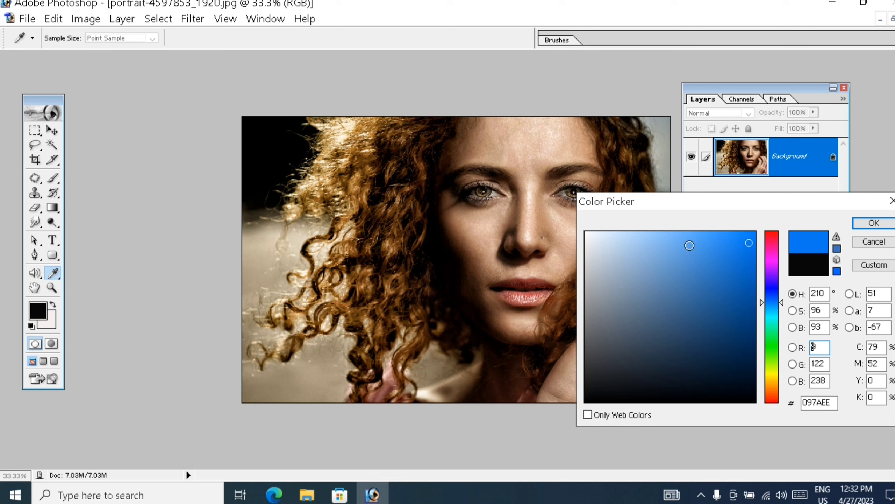
click(365, 238)
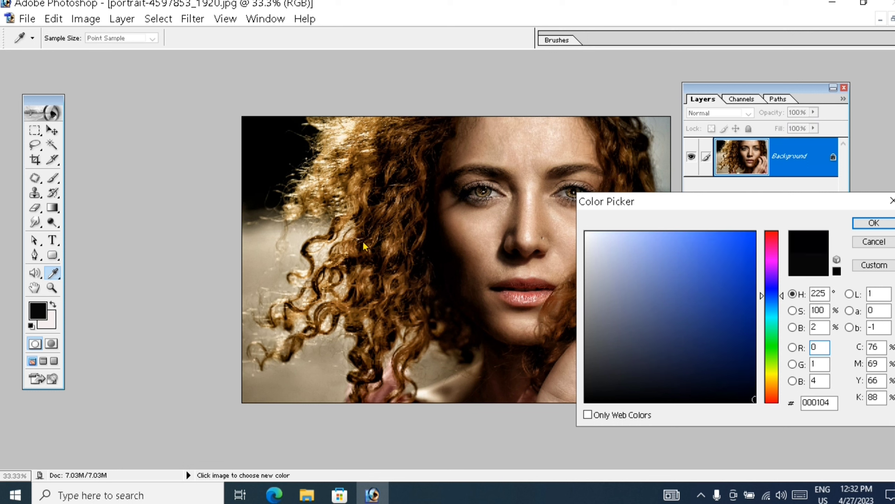
click(350, 203)
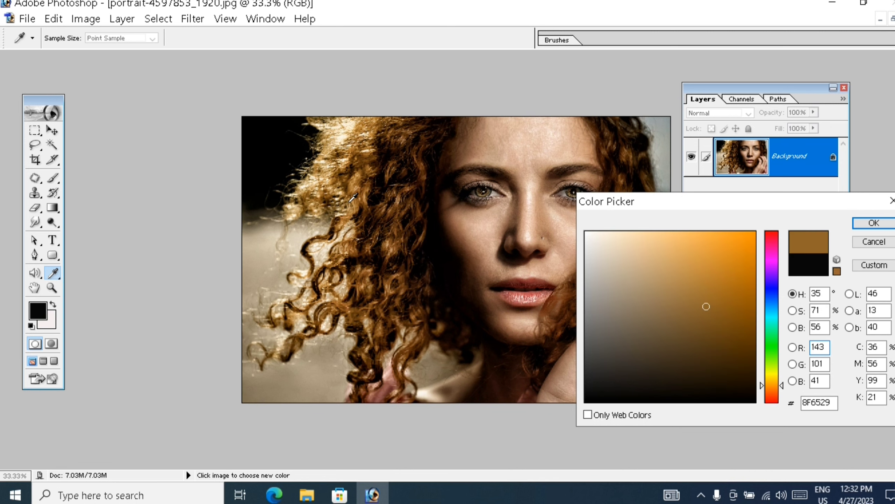
click(358, 203)
click(357, 214)
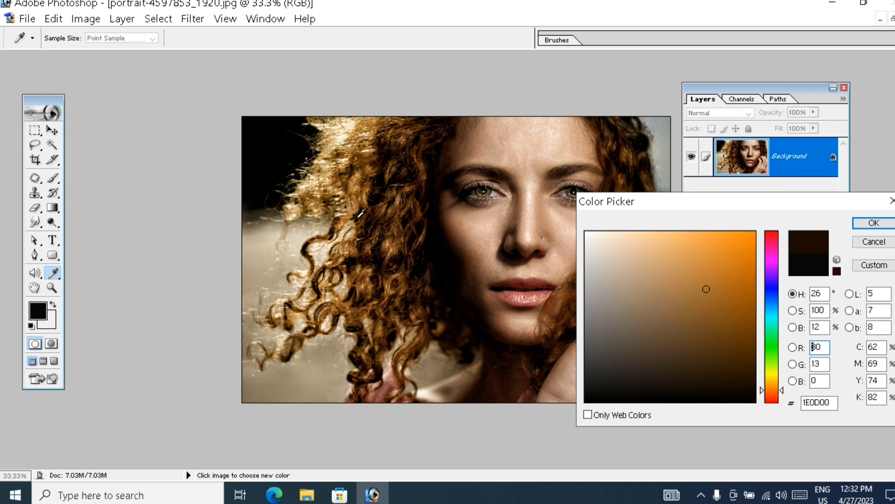
click(263, 256)
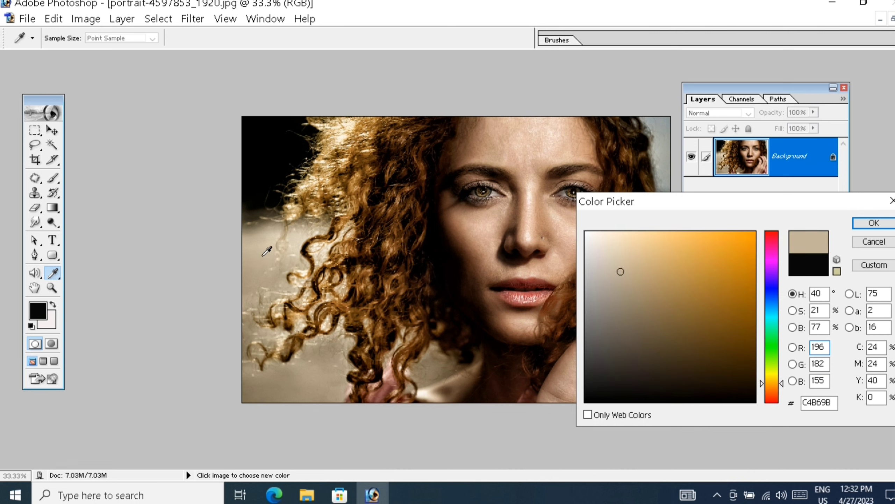
click(518, 146)
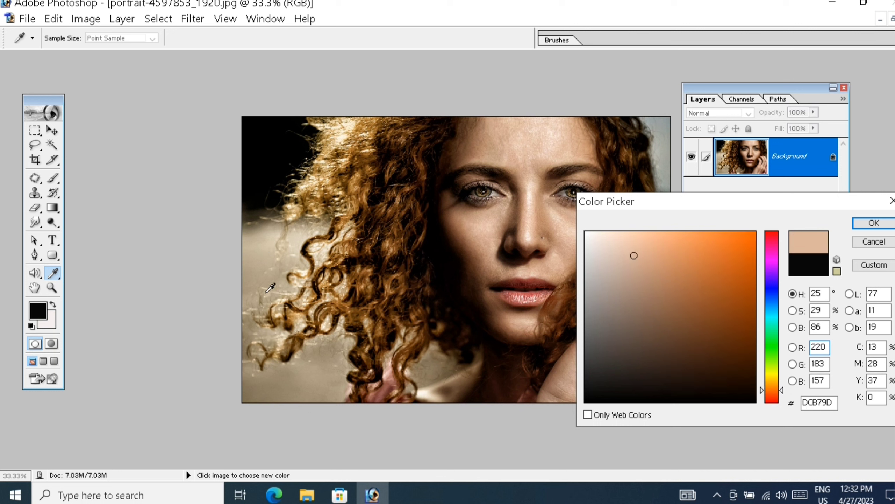
click(262, 247)
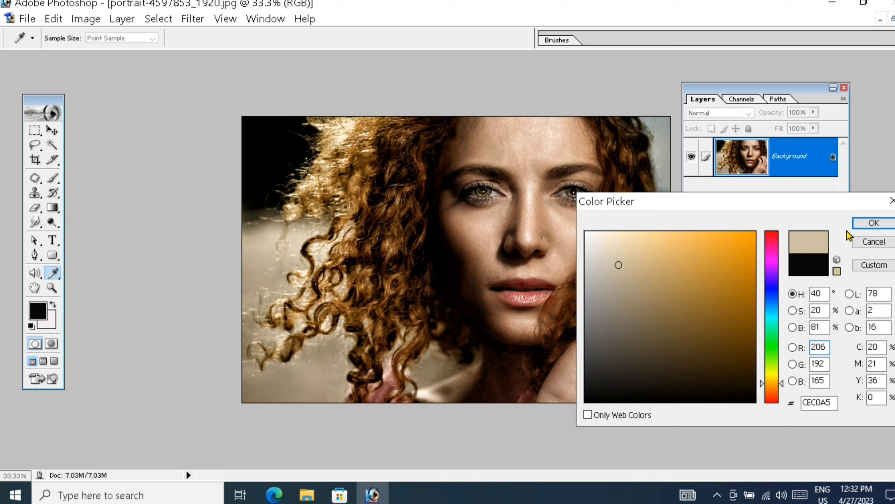
click(875, 222)
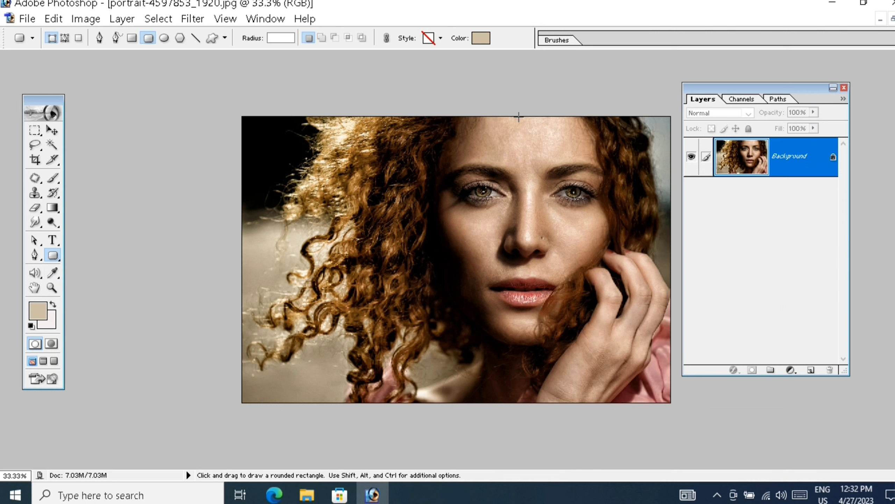
Step: Draw a beige rectangle shape, move it over the right third of the photo and scale it to about 86.3% width and 108.3% height
drag(518, 117, 640, 248)
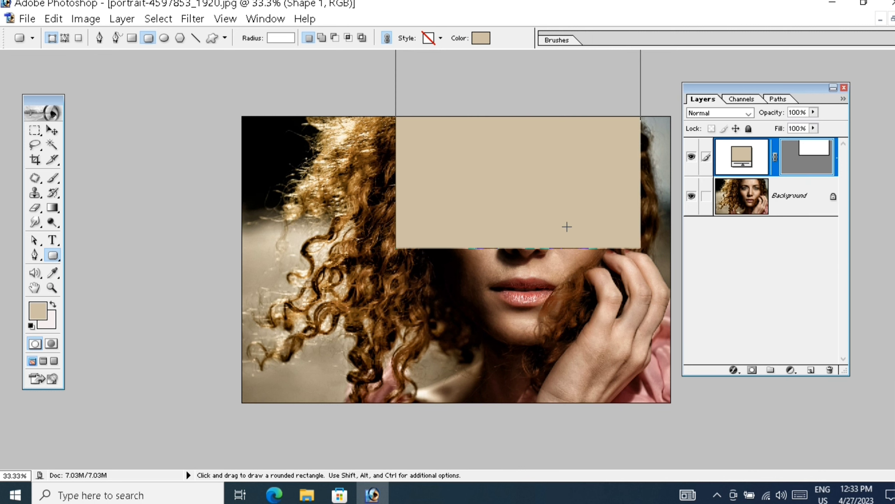
click(52, 131)
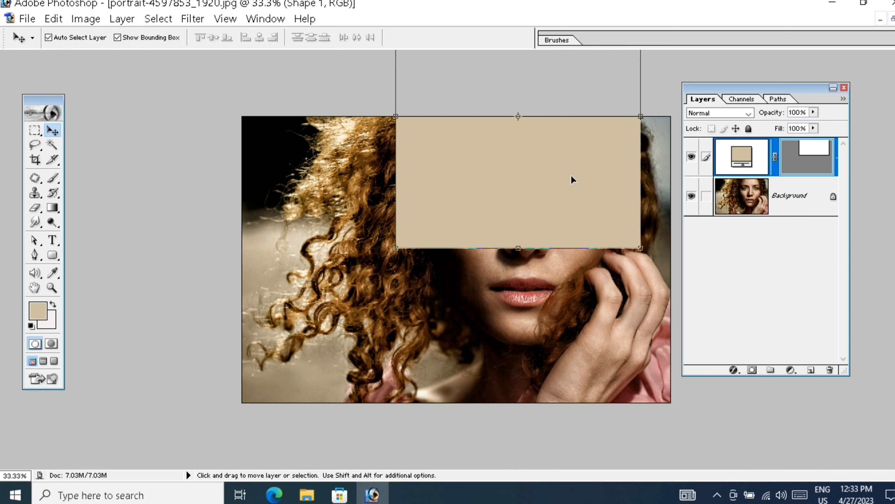
drag(569, 173, 665, 317)
drag(735, 380, 739, 402)
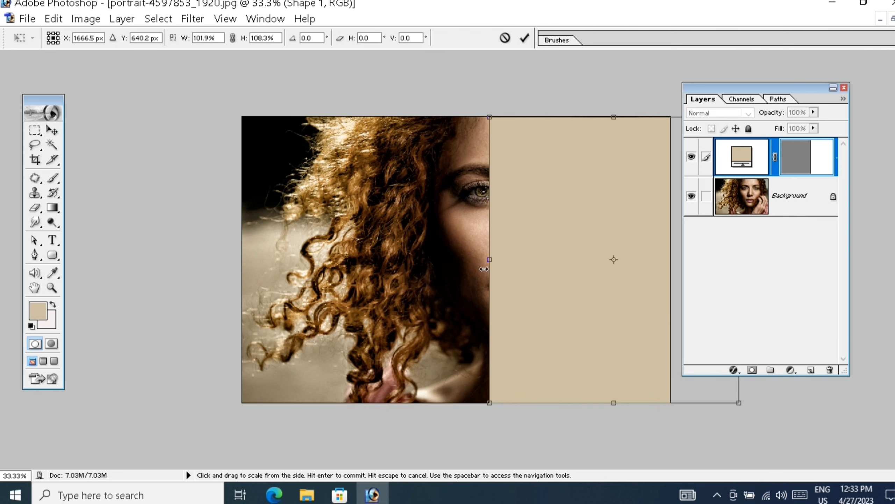
drag(484, 269, 522, 274)
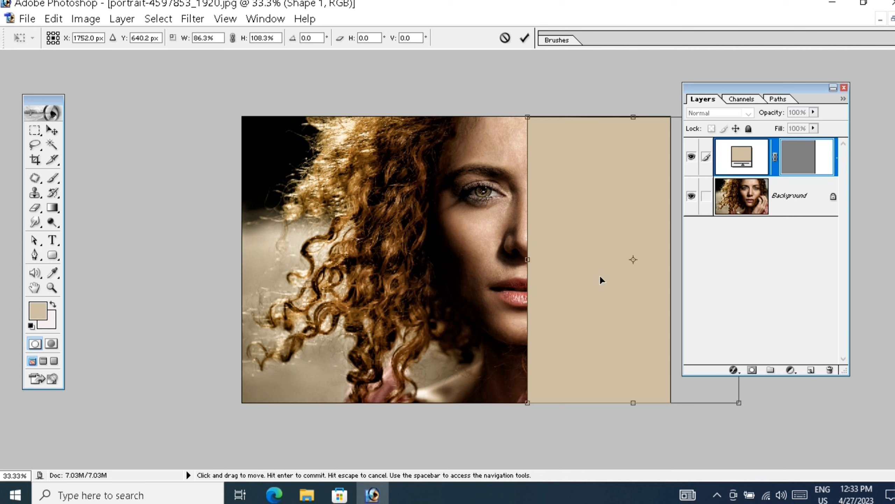
drag(599, 274, 595, 268)
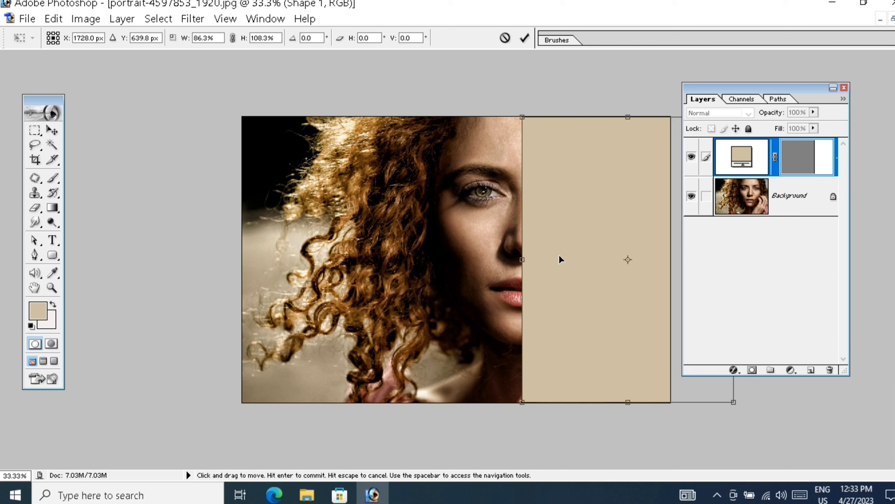
mouse_move(560, 257)
mouse_down()
mouse_move(551, 254)
mouse_move(565, 250)
mouse_up()
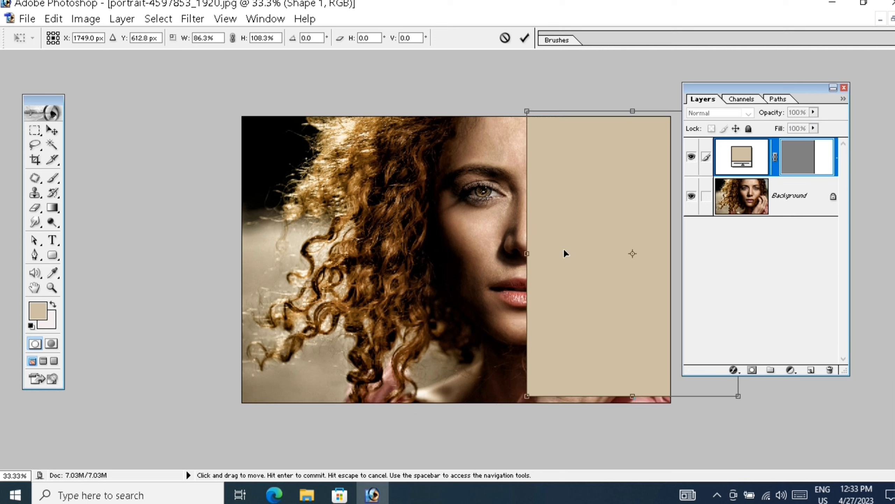
click(524, 37)
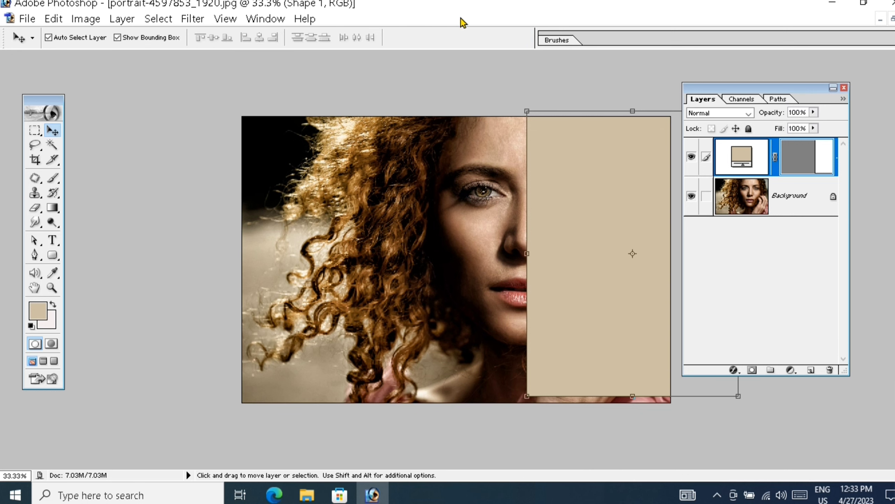
Step: Stretch the beige shape down to the photo's lower edge, scaling it to about 100.9% width and 102.1% height
scroll(548, 219, down, 1)
scroll(548, 218, up, 4)
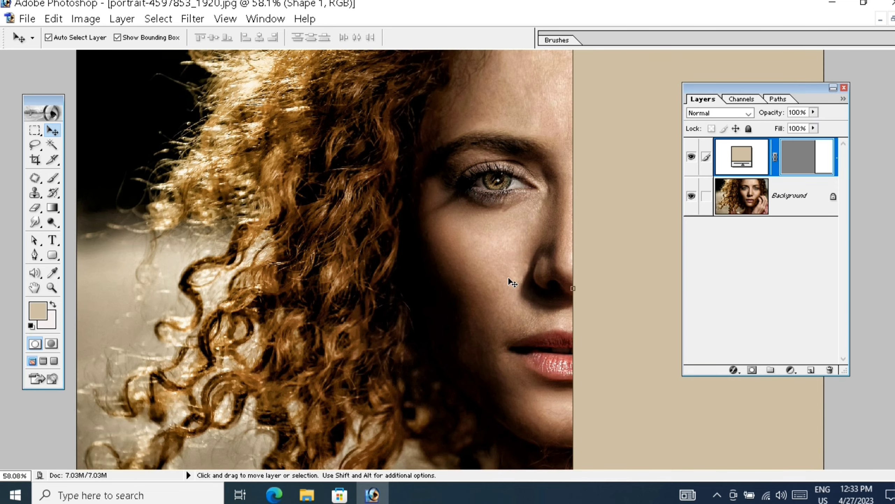
scroll(509, 279, down, 2)
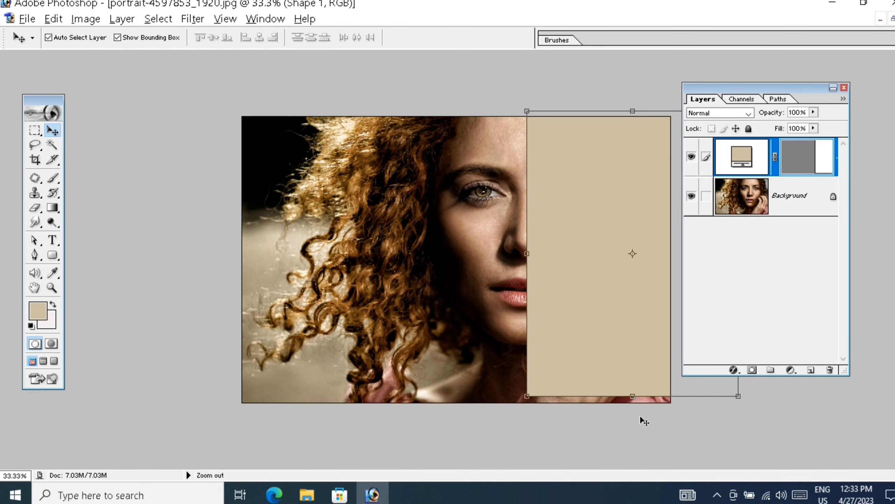
drag(527, 396, 525, 405)
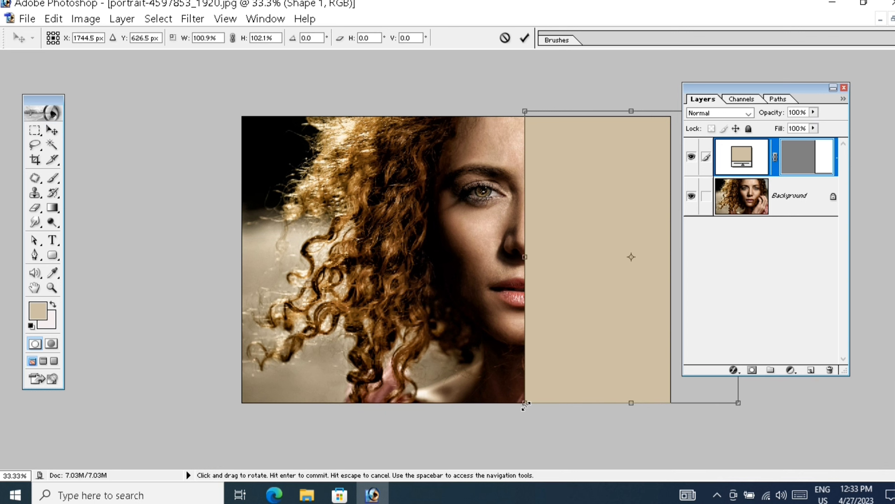
click(524, 39)
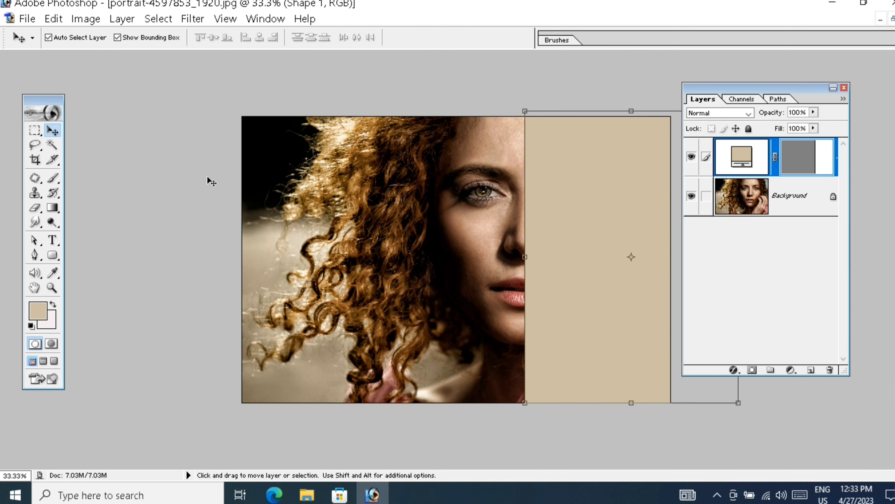
Step: Add a paragraph text box on the upper part of the beige panel reading "SUBCRIBE MY CHANNEL"
scroll(397, 157, up, 1)
scroll(397, 156, down, 3)
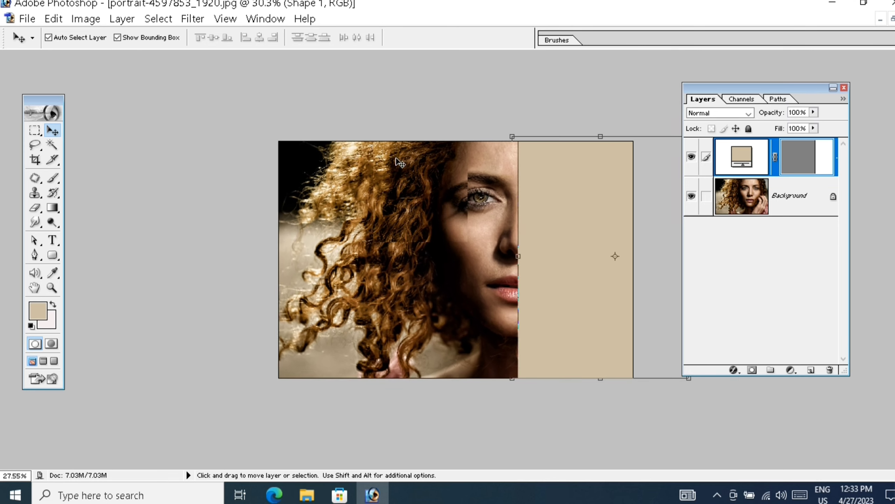
click(53, 240)
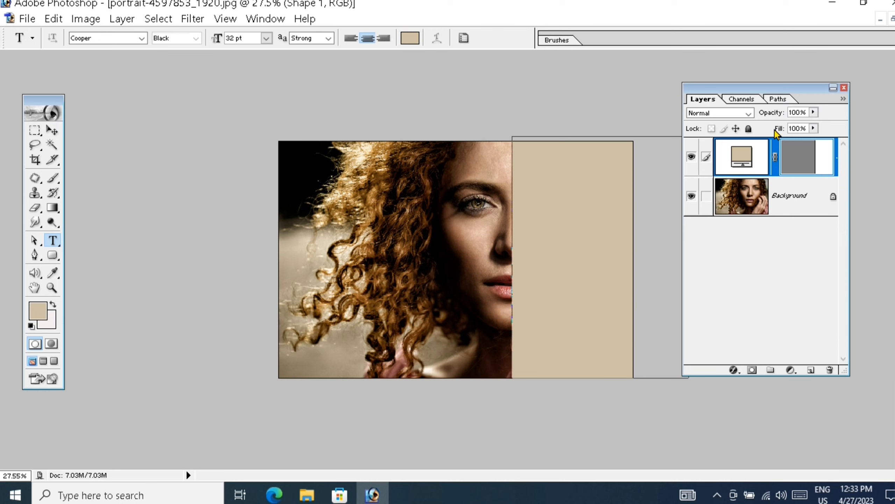
drag(525, 168, 636, 241)
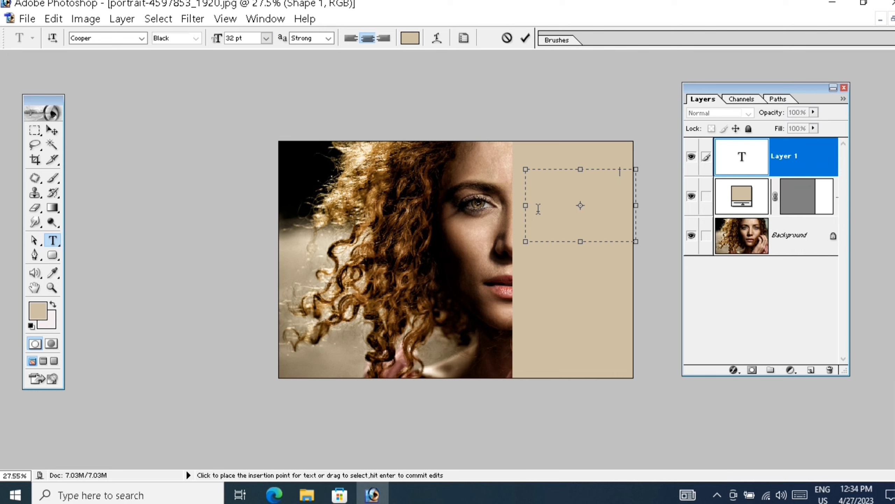
Step: Recolour all of the panel's text to orange F1A411 and increase its size to 40 pt
key(ctrl+a)
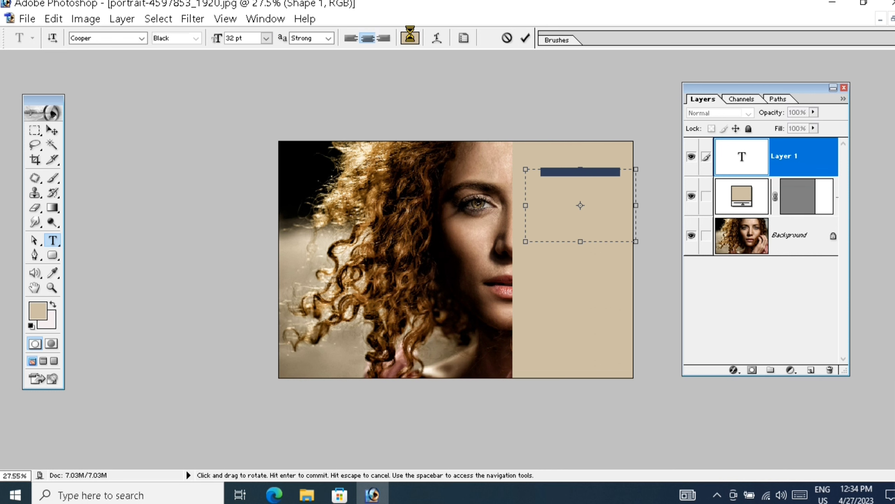
click(410, 38)
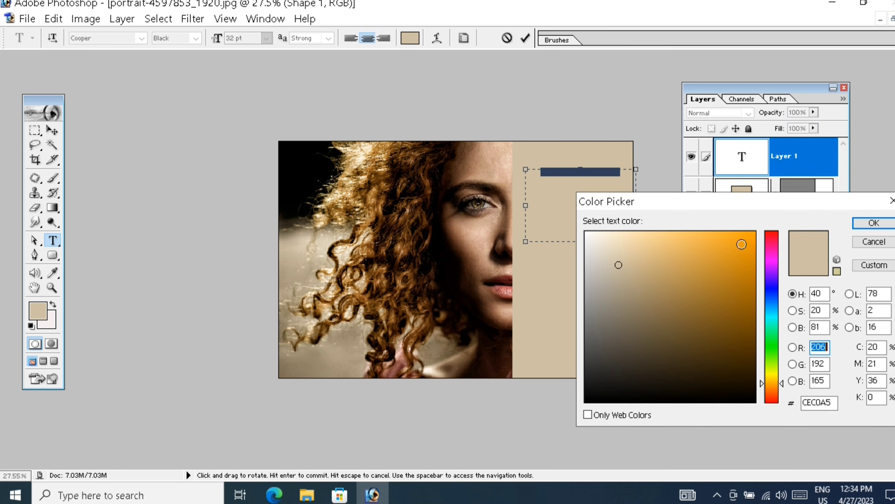
click(743, 241)
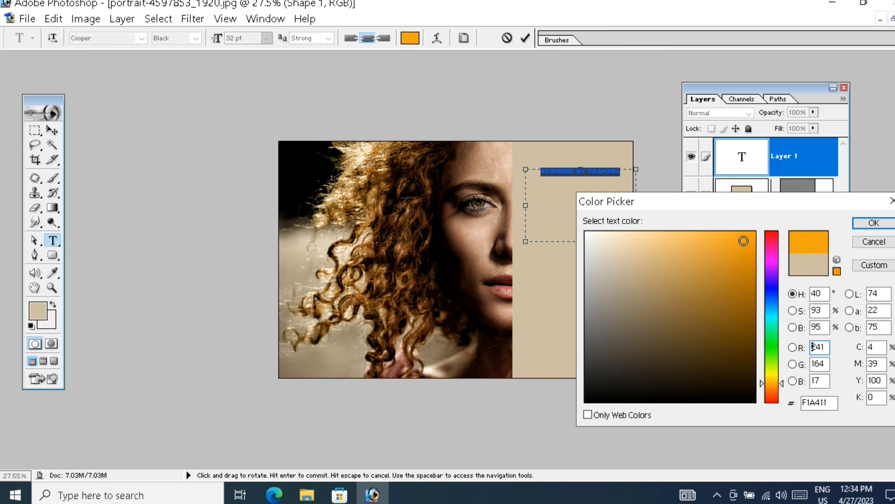
click(862, 226)
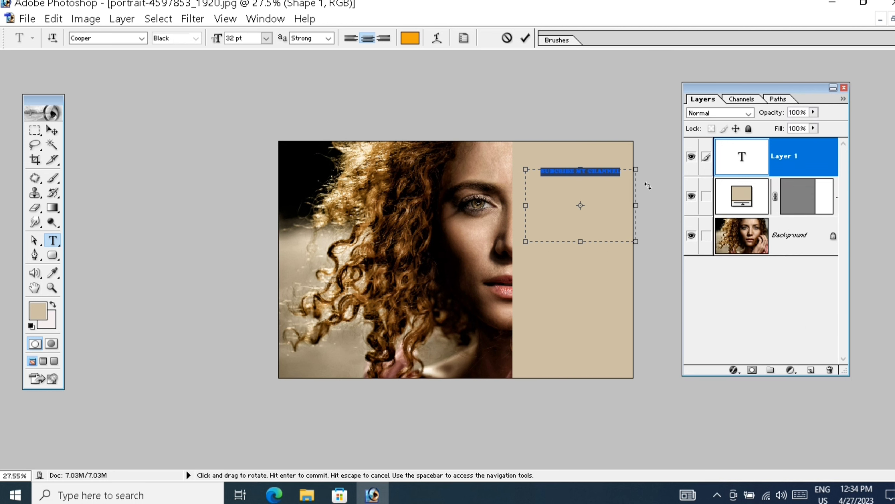
key(ctrl+shift+period)
key(ctrl+shift+period)
key(ctrl+shift+period)
key(ctrl+shift+period)
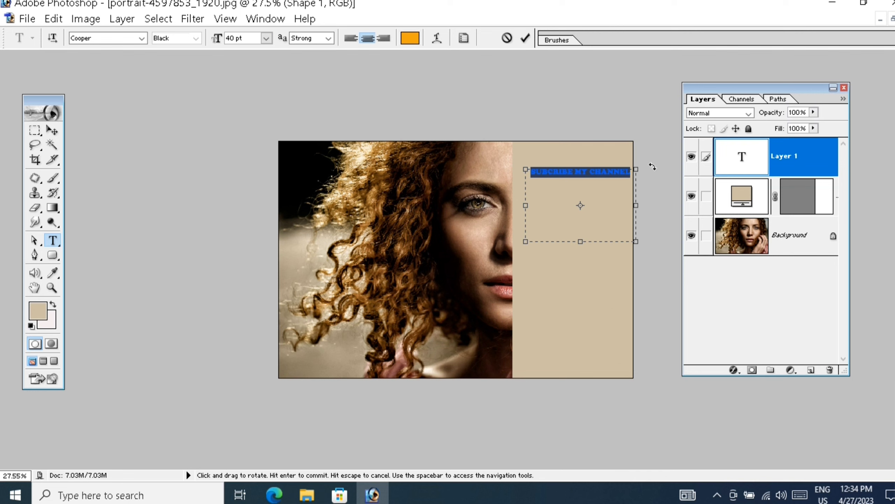
Step: Break the orange text into three lines, with SUBCRIBE, MY and CHANNEL each on its own line
click(589, 182)
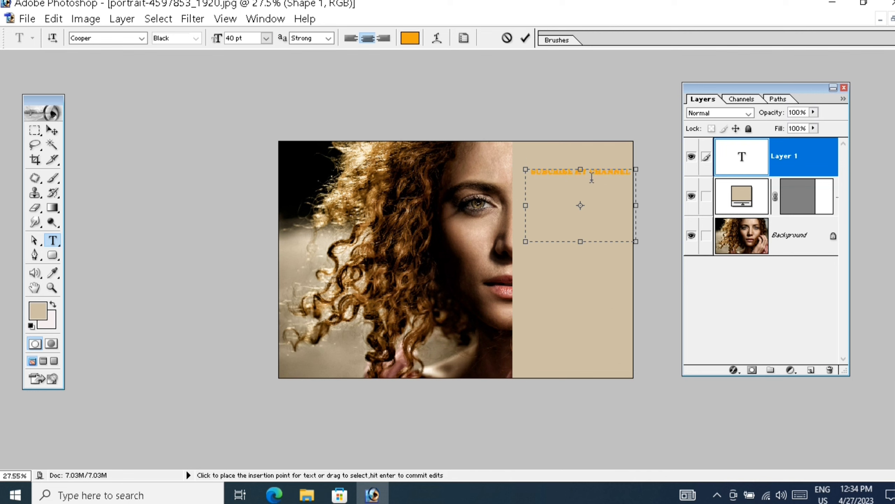
key(Return)
key(Return)
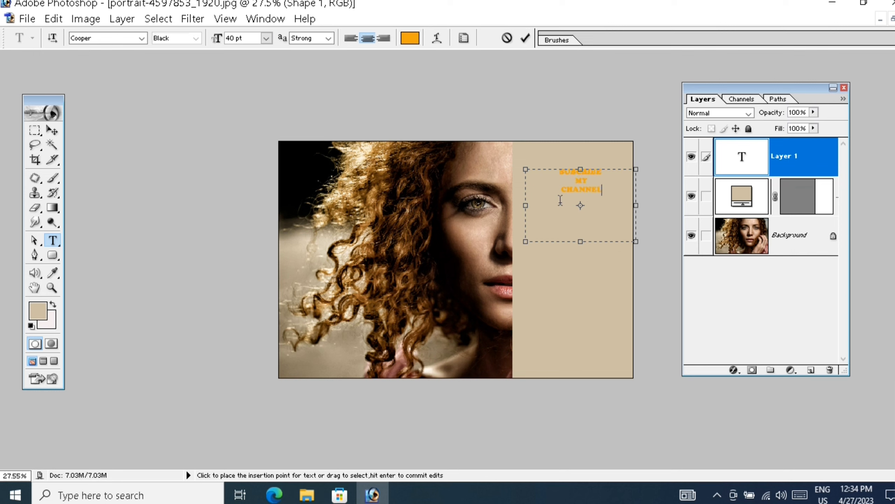
Step: Enlarge all three lines of text to 86 pt so they nearly fill the text box's width
key(ctrl+a)
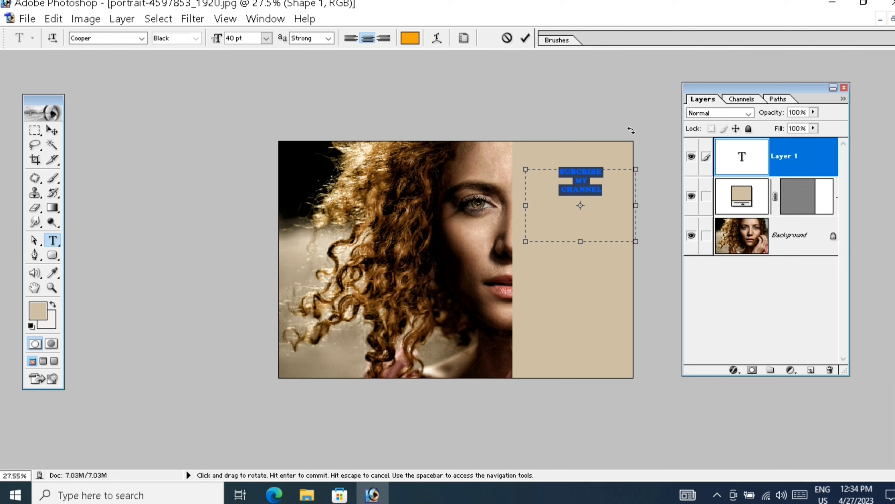
key(ctrl+shift+period)
key(ctrl+shift+period)
key(ctrl+shift+period)
key(ctrl+shift+period)
key(ctrl+shift+period)
key(ctrl+shift+period)
key(ctrl+shift+period)
key(ctrl+shift+period)
key(ctrl+shift+period)
key(ctrl+shift+period)
key(ctrl+shift+period)
key(ctrl+shift+period)
key(ctrl+shift+period)
key(ctrl+shift+period)
key(ctrl+shift+period)
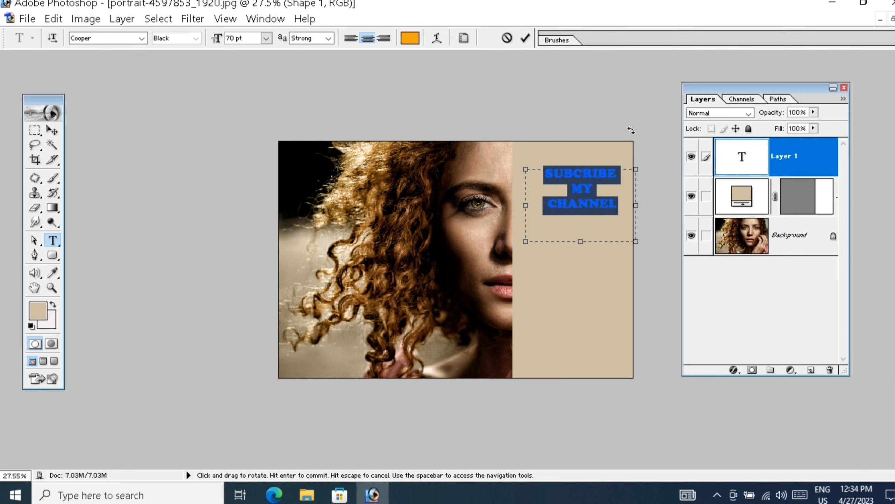
key(ctrl+shift+period)
key(ctrl+shift+period)
key(ctrl+shift+period)
key(ctrl+shift+period)
key(ctrl+shift+period)
key(ctrl+shift+period)
key(ctrl+shift+period)
key(ctrl+shift+period)
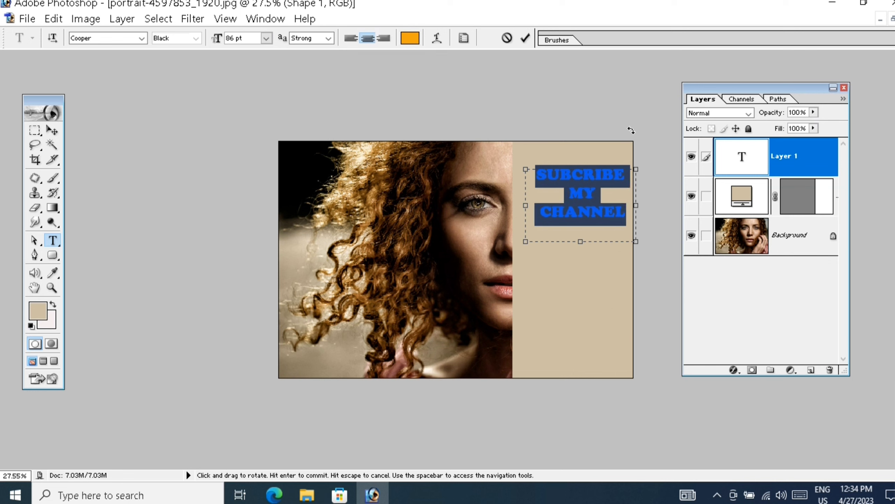
Step: Enlarge all three lines of the orange text to 106 pt
key(ctrl+shift+period)
key(ctrl+shift+period)
key(ctrl+shift+period)
key(ctrl+shift+period)
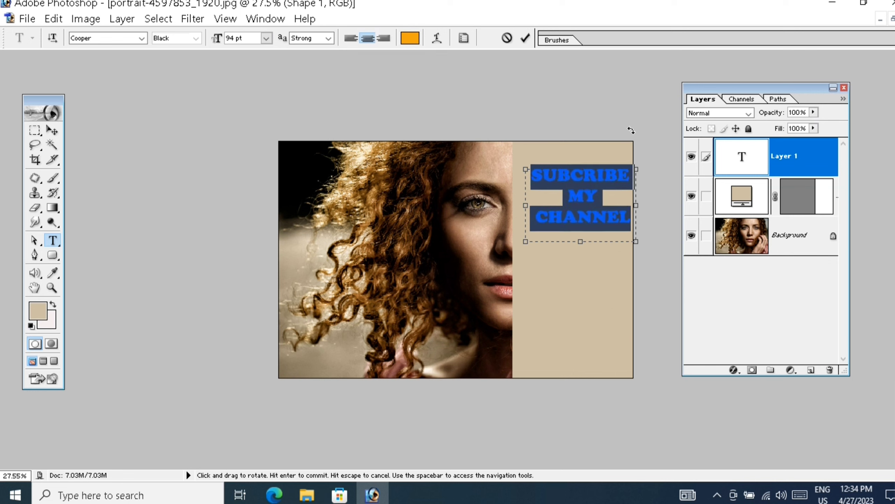
key(ctrl+shift+period)
key(ctrl+shift+period)
key(ctrl+shift+period)
key(ctrl+shift+period)
key(ctrl+shift+period)
key(ctrl+shift+period)
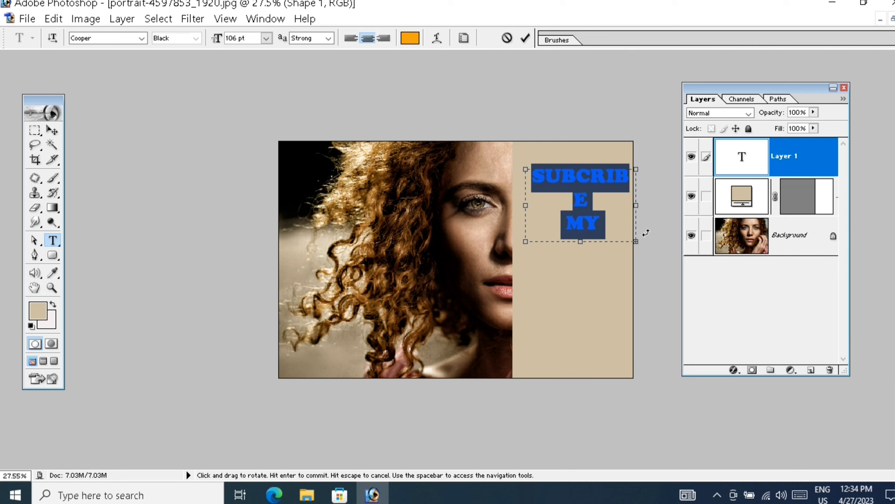
Step: Extend the text box downward and slightly left so each word fits on its own line, and shift the text left within the beige panel
drag(635, 242, 635, 344)
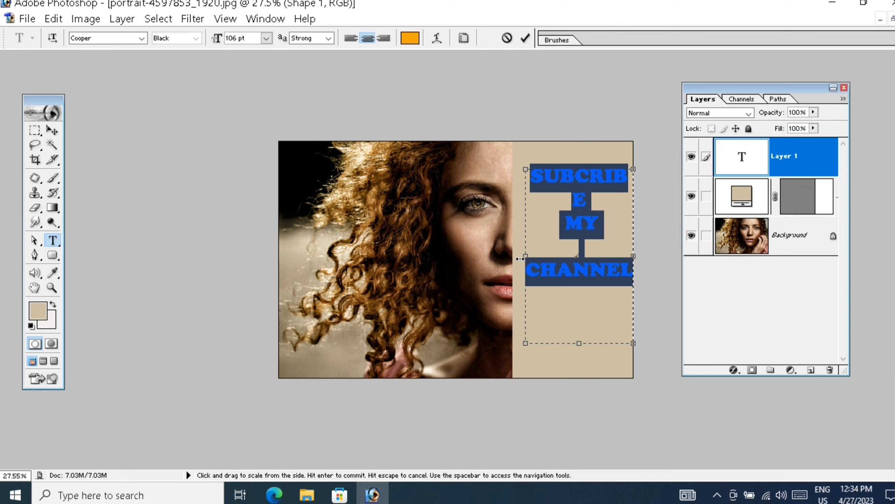
drag(520, 261, 515, 261)
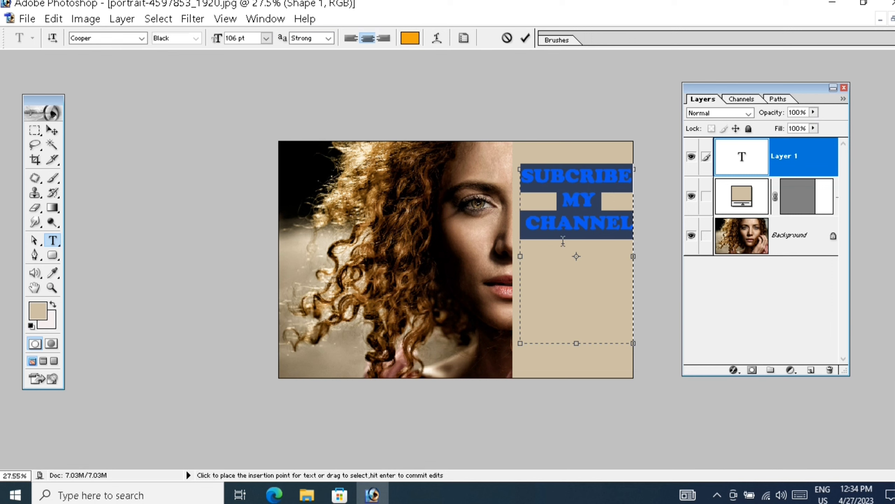
click(525, 38)
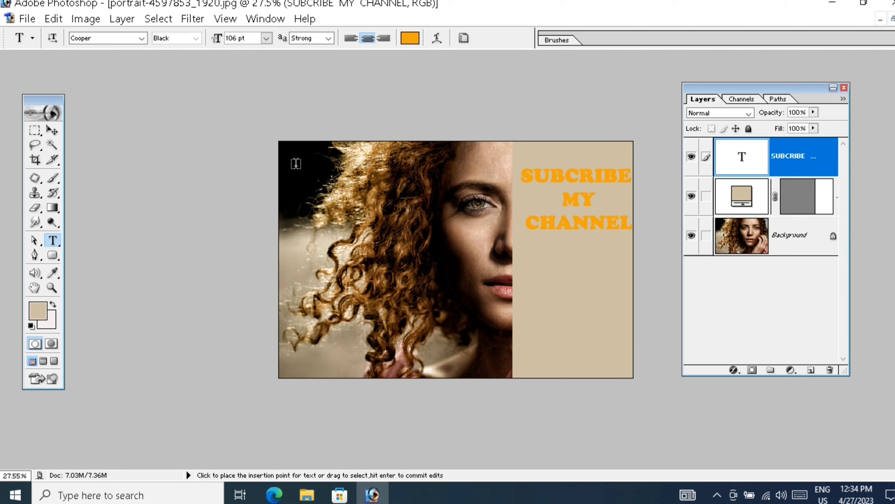
click(53, 130)
drag(553, 225, 545, 229)
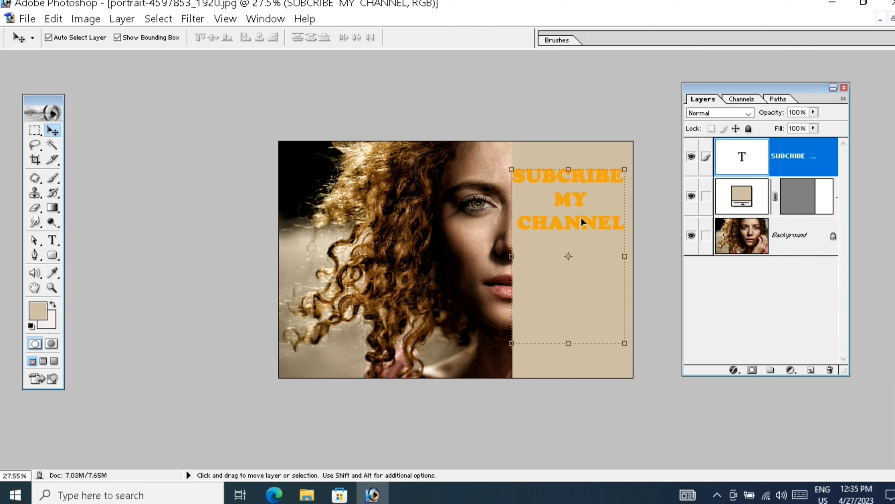
ctrl+click(504, 236)
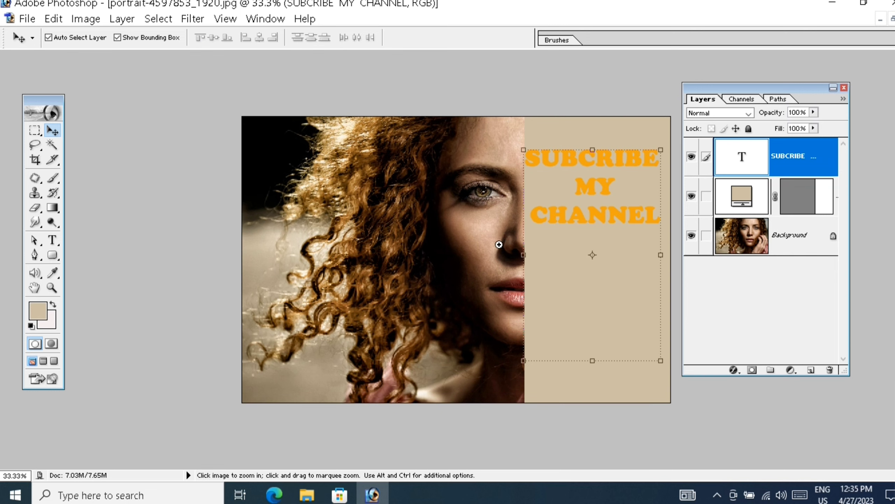
ctrl+click(500, 246)
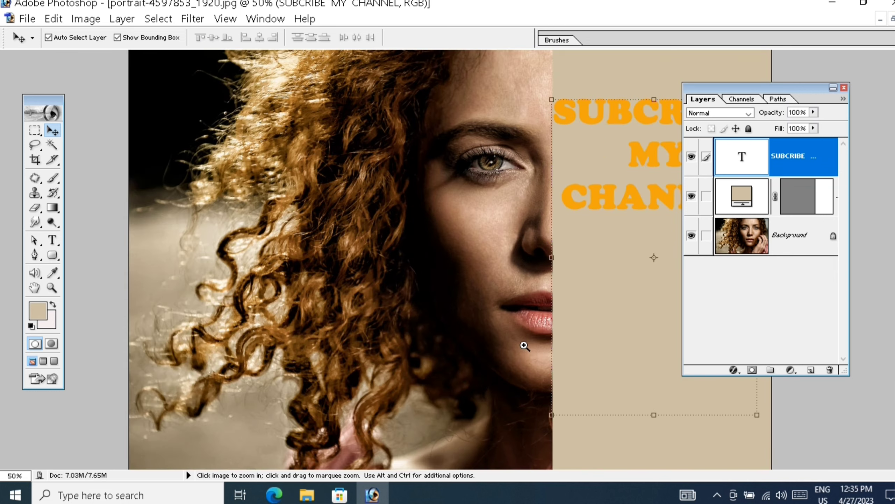
alt+click(503, 324)
right_click(450, 229)
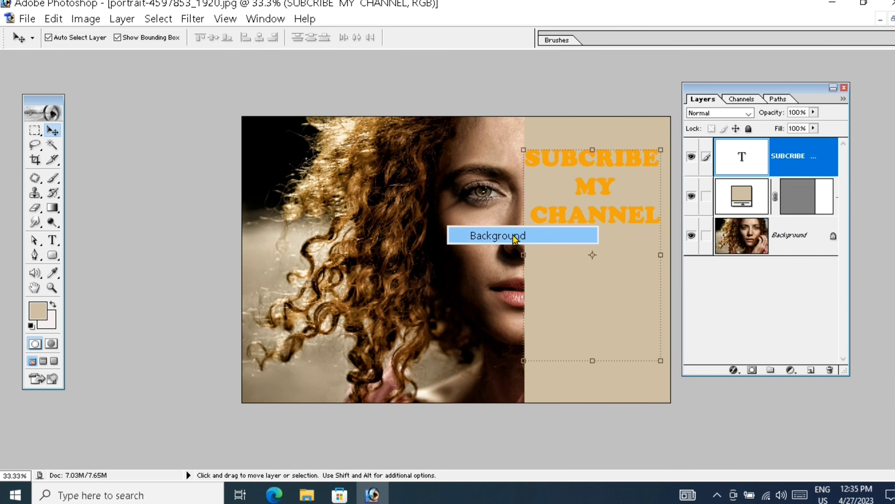
click(555, 128)
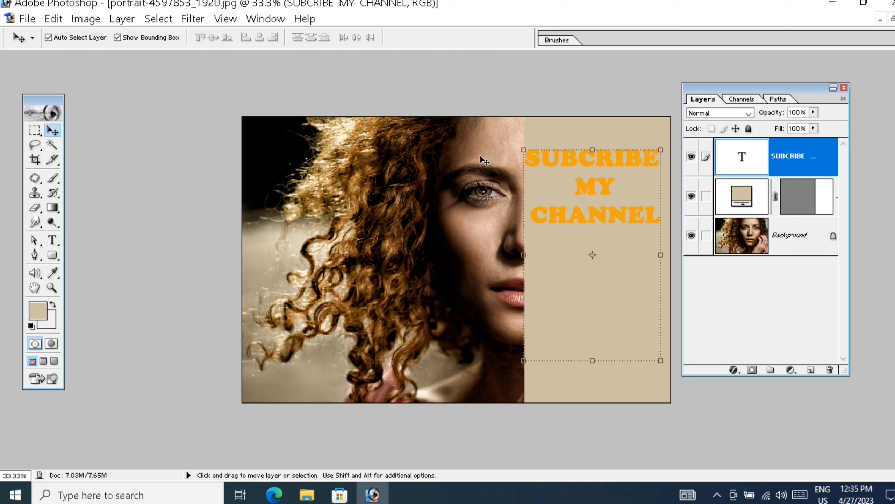
click(747, 247)
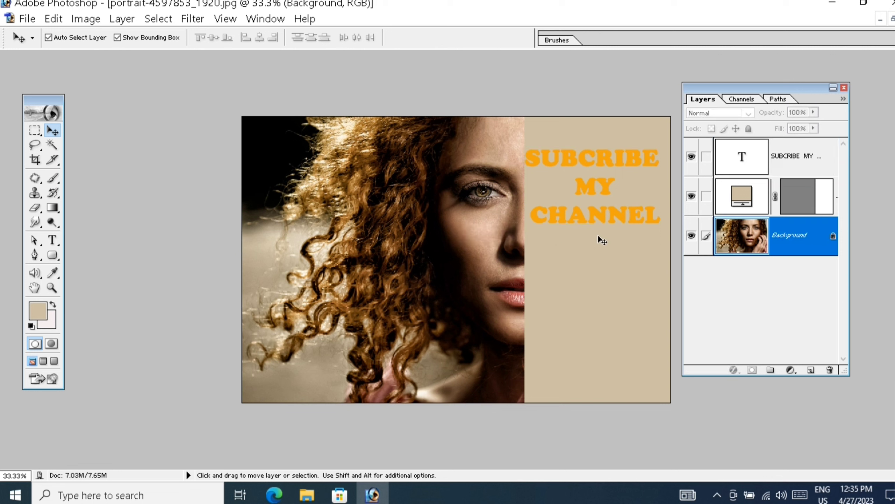
right_click(446, 233)
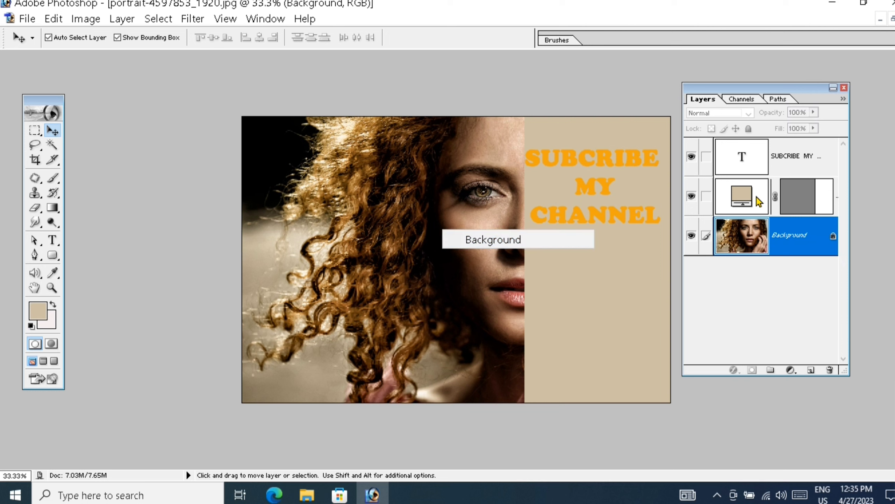
click(752, 158)
click(754, 166)
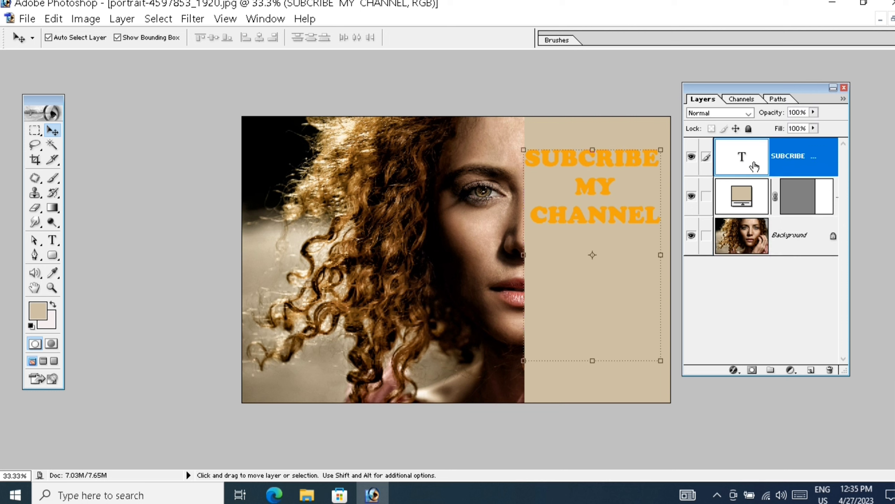
right_click(620, 212)
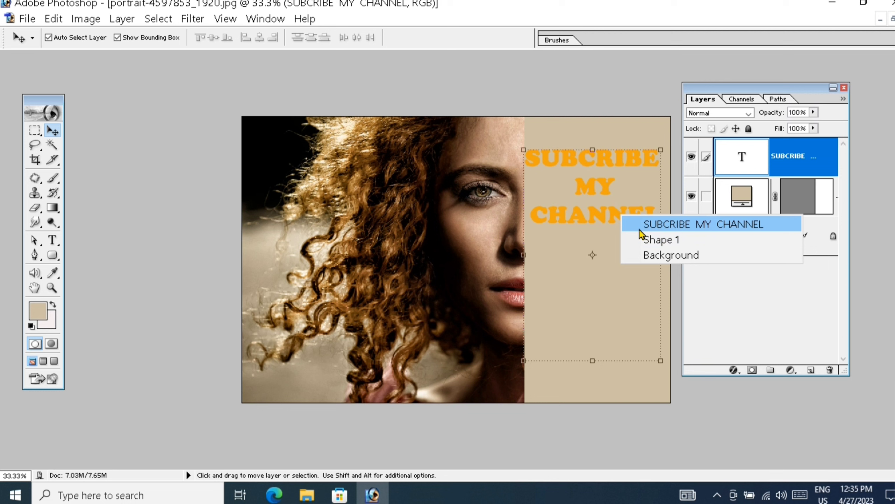
click(778, 157)
key(ctrl+t)
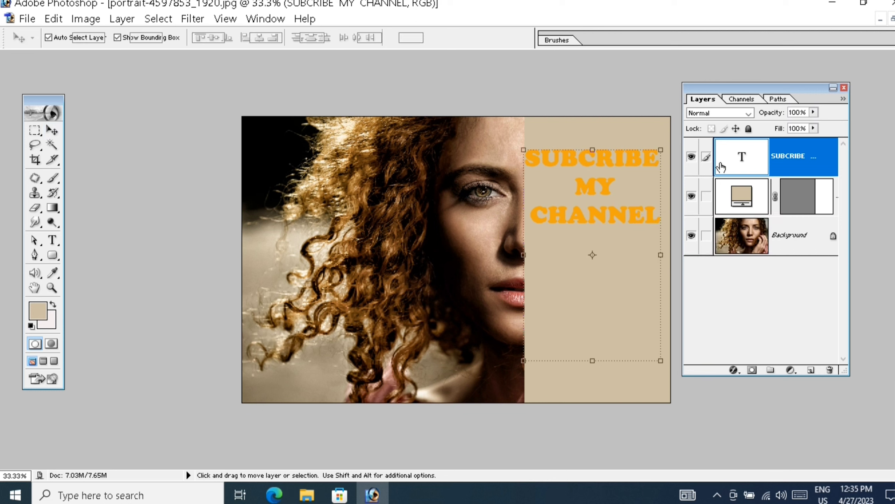
right_click(576, 233)
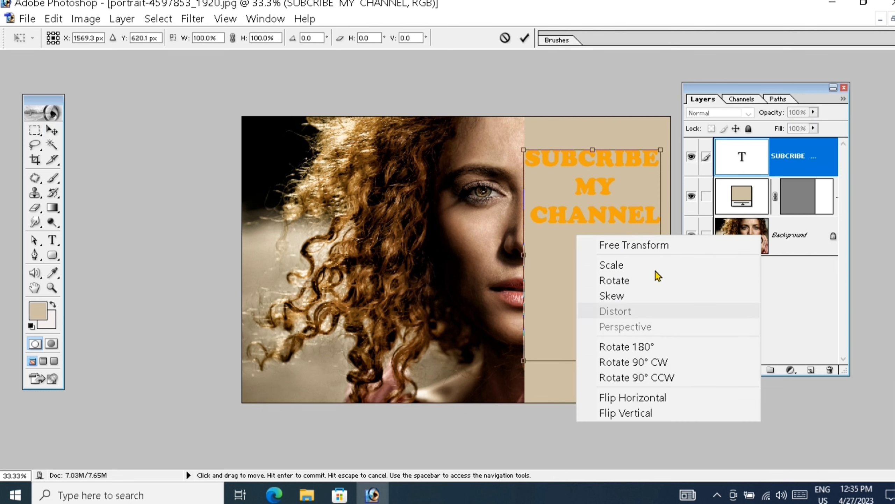
click(867, 141)
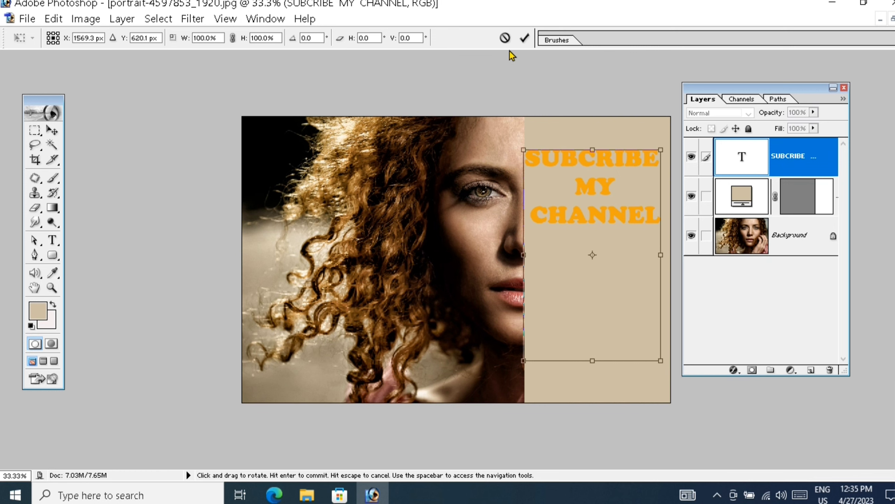
click(525, 39)
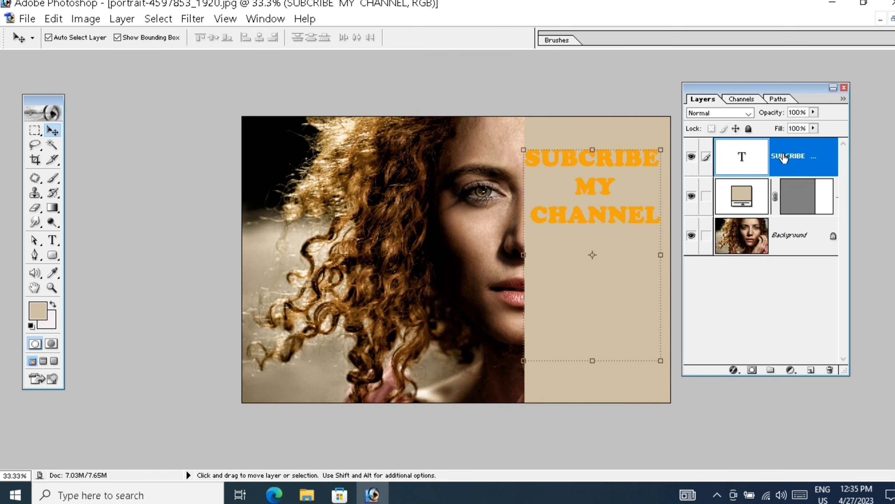
Step: Set the text layer's blending options to a Shallow knockout with 0% fill opacity, keeping general opacity at 100%
click(101, 26)
mouse_move(120, 23)
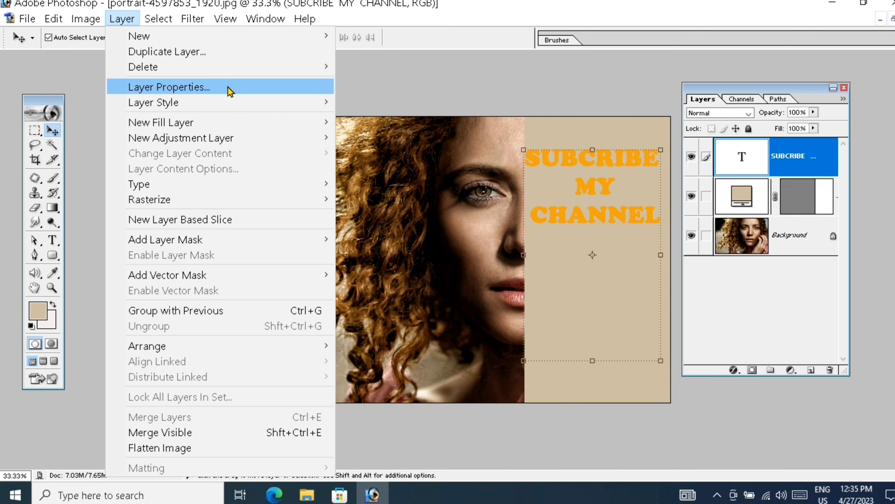
mouse_move(316, 109)
click(379, 106)
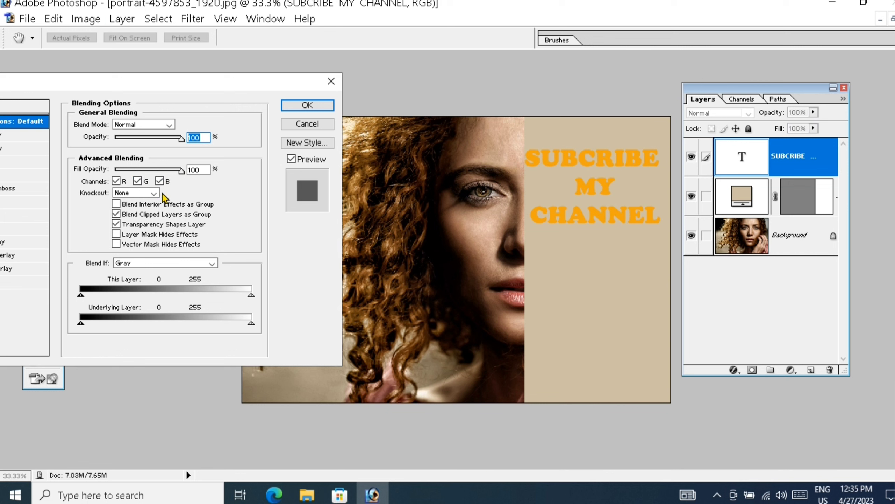
click(152, 193)
click(132, 212)
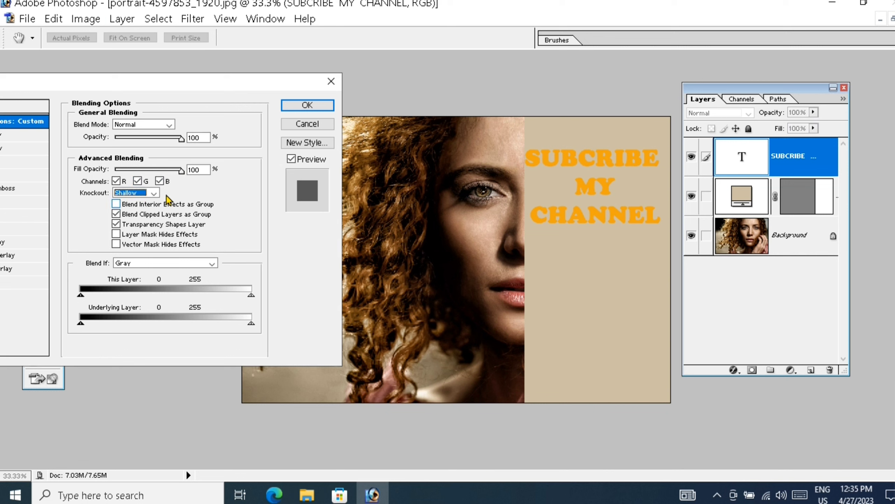
drag(182, 169, 115, 173)
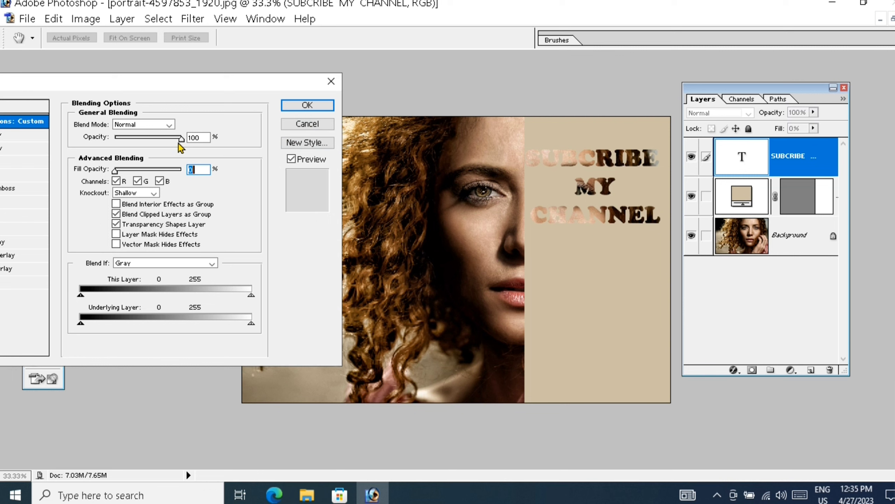
drag(178, 143, 207, 154)
Step: Try out the other blend modes on the knocked-out text layer and return it to Normal
click(144, 125)
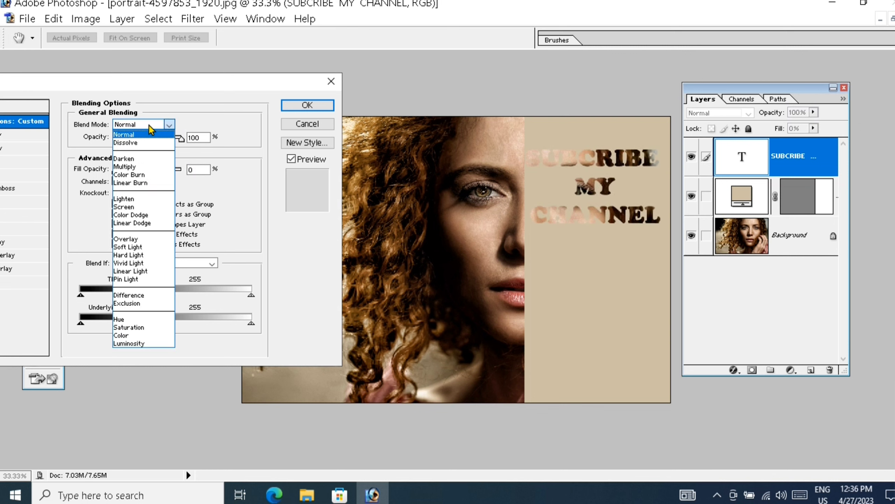
click(149, 125)
key(Down)
key(Down)
key(Down)
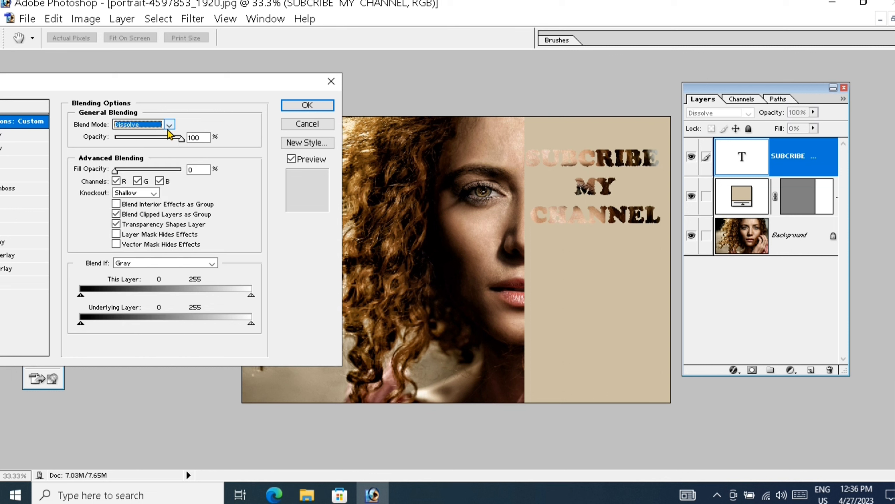
key(Down)
key(Down)
key(Down)
key(Down)
key(Down)
key(Down)
key(Down)
key(Down)
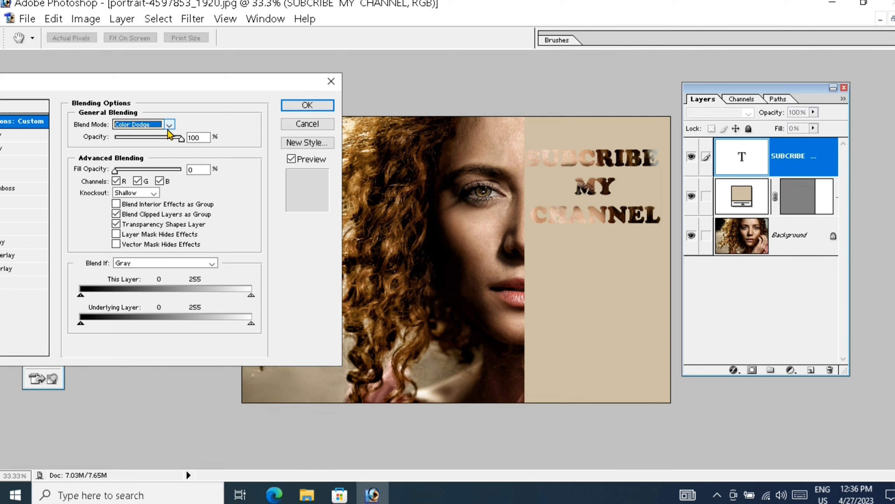
key(Down)
key(Down)
key(Down)
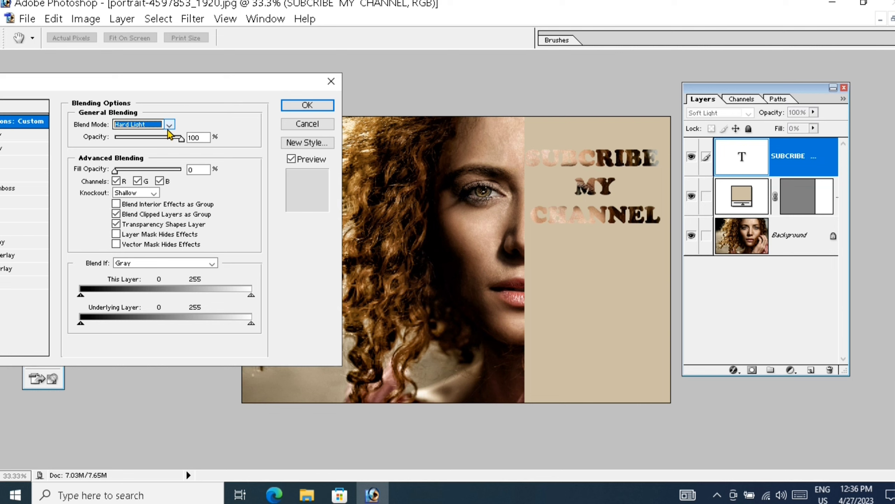
key(Down)
key(Down)
key(Down)
key(Down)
key(Down)
key(Down)
key(Down)
key(Down)
key(Up)
key(Up)
key(Up)
key(Up)
key(Up)
key(Up)
key(Up)
key(Up)
key(Up)
key(Up)
key(Up)
key(Up)
key(Up)
key(Up)
key(Up)
key(Up)
key(Up)
key(Up)
key(Up)
key(Up)
key(Up)
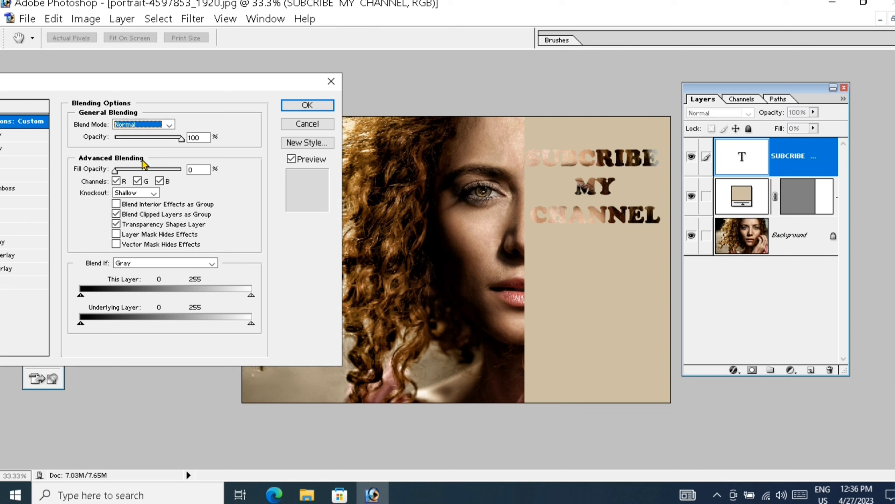
Step: Try the Blend Interior Effects as Group option on the text layer and leave it switched off
click(116, 204)
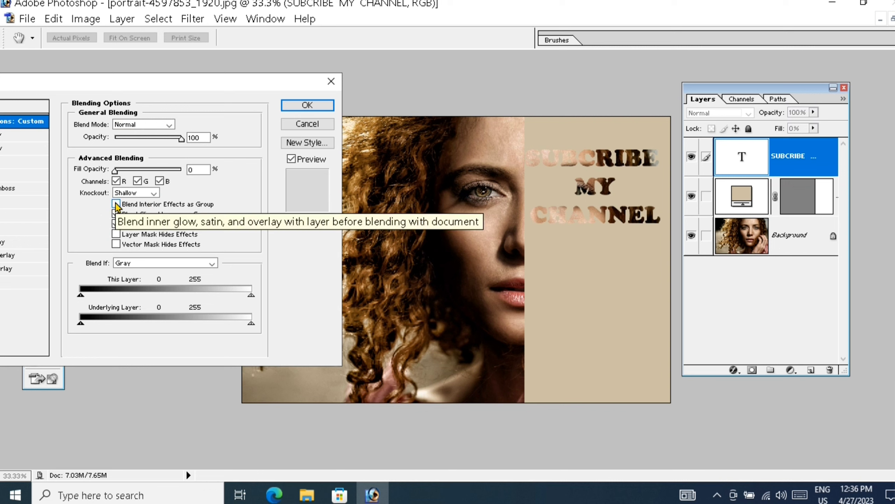
click(116, 204)
click(116, 205)
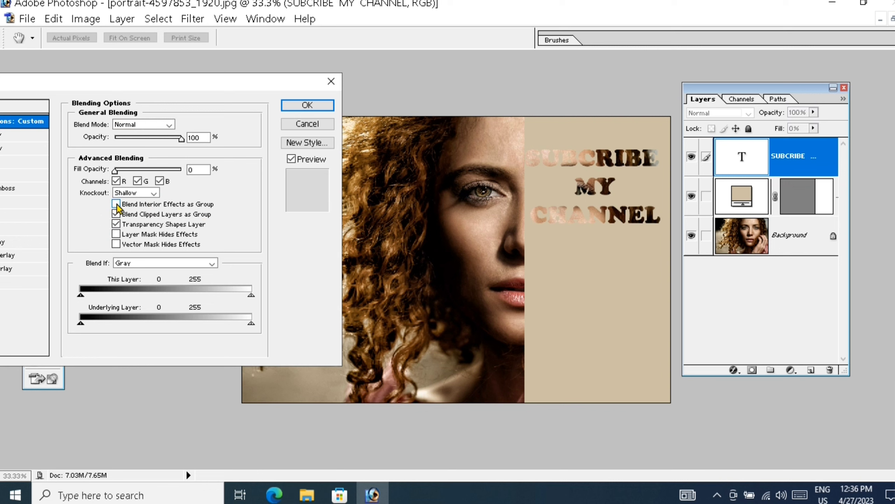
Step: Try excluding the blue, red and green channels from the text layer's blending and leave all three channels enabled
click(160, 181)
click(160, 181)
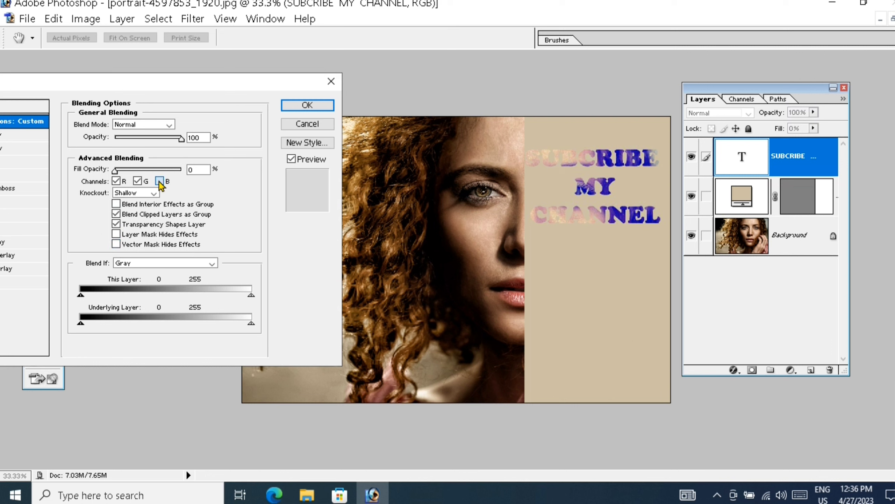
click(118, 182)
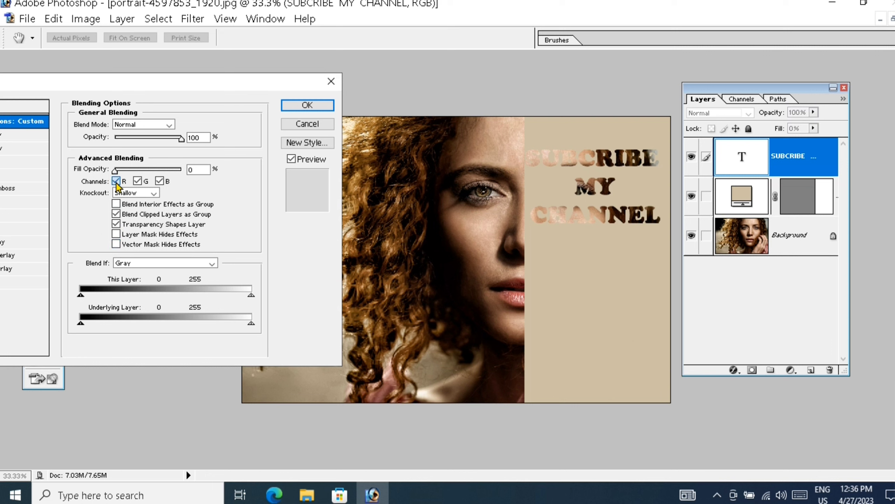
click(117, 181)
click(137, 181)
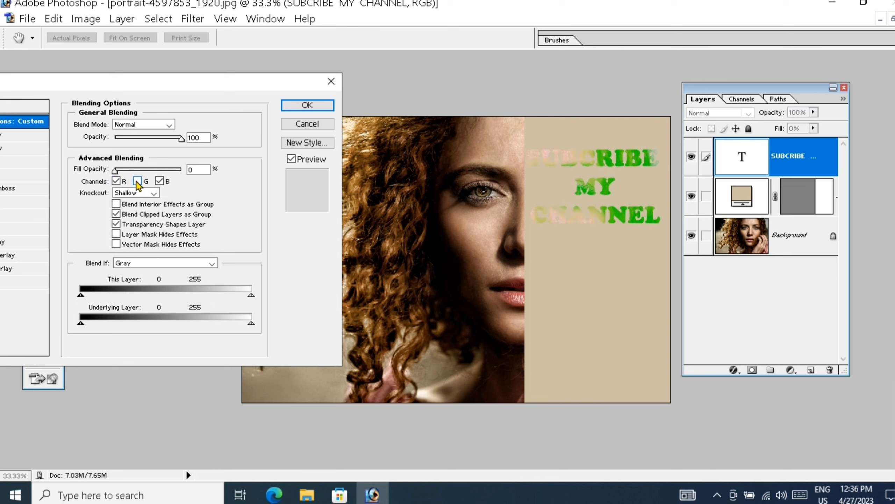
click(138, 181)
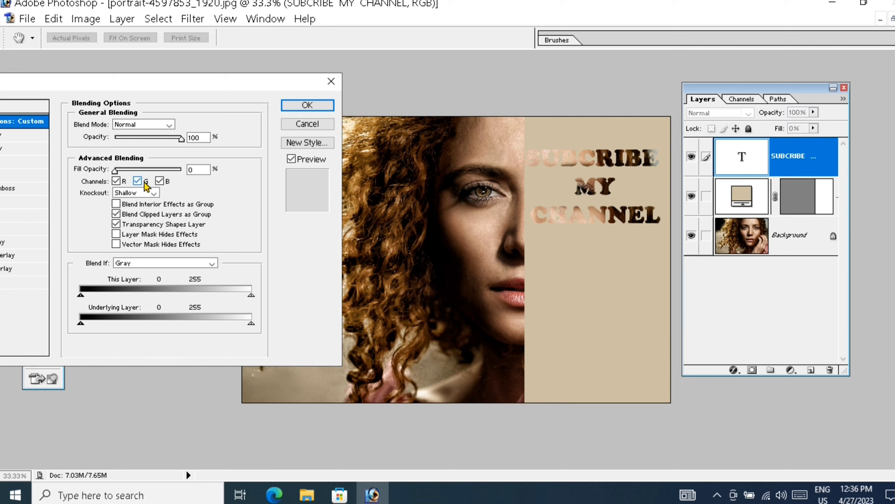
click(137, 181)
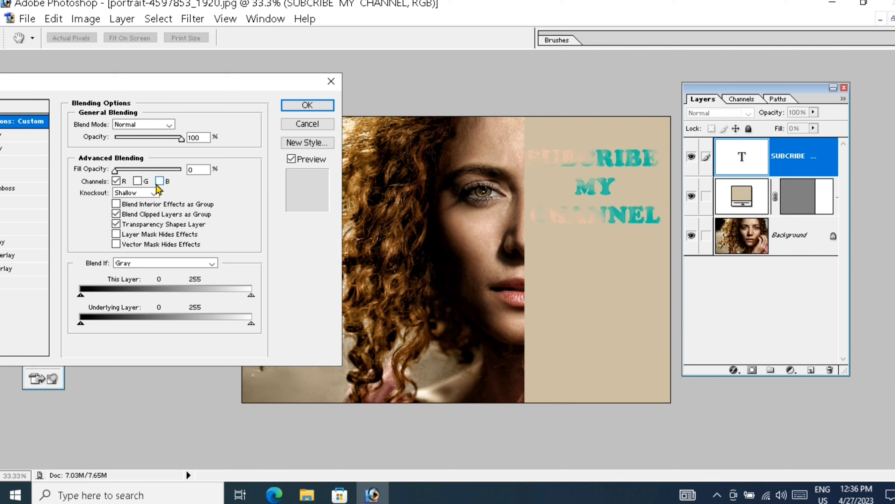
click(138, 181)
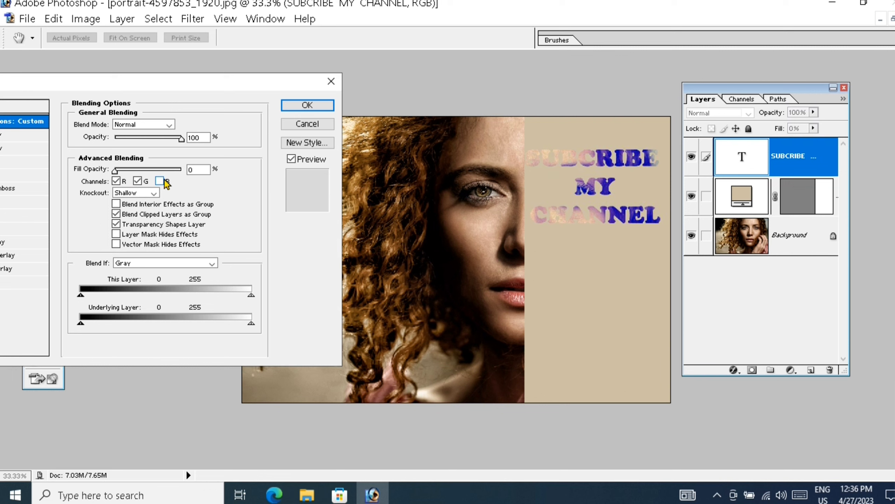
click(159, 181)
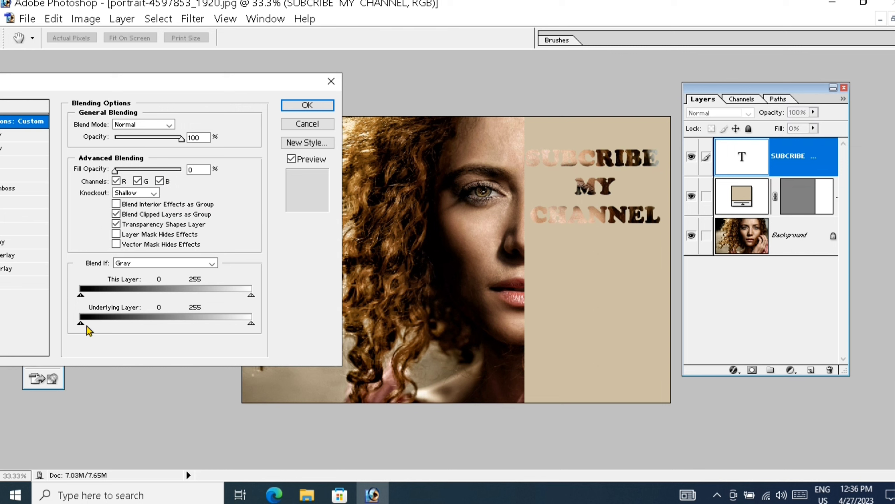
mouse_move(82, 325)
mouse_down()
mouse_move(106, 330)
mouse_move(79, 330)
mouse_up()
Step: Add a Drop Shadow to the text layer with 100% opacity, 15° angle, 3 px distance and 9 px size
drag(144, 84, 264, 82)
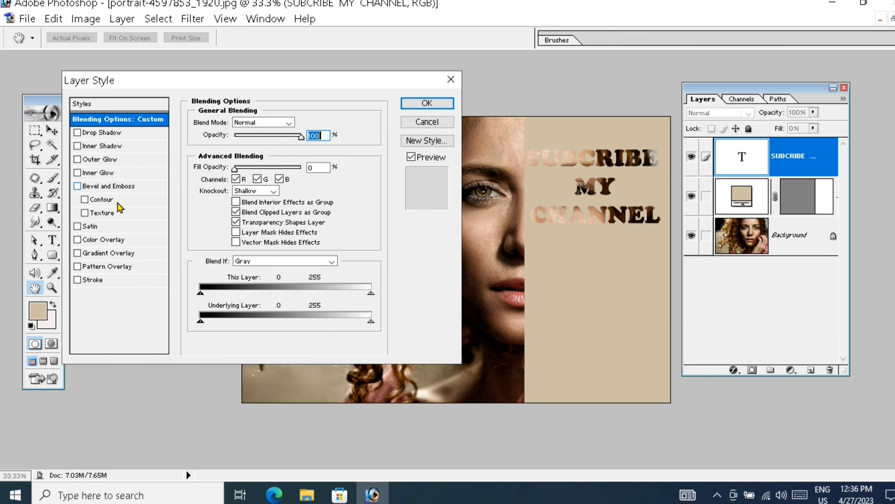
click(134, 134)
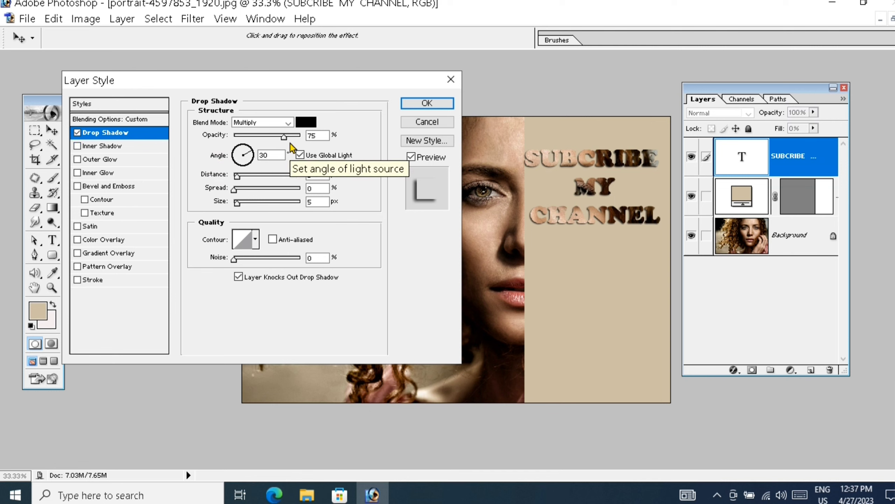
drag(285, 137, 302, 136)
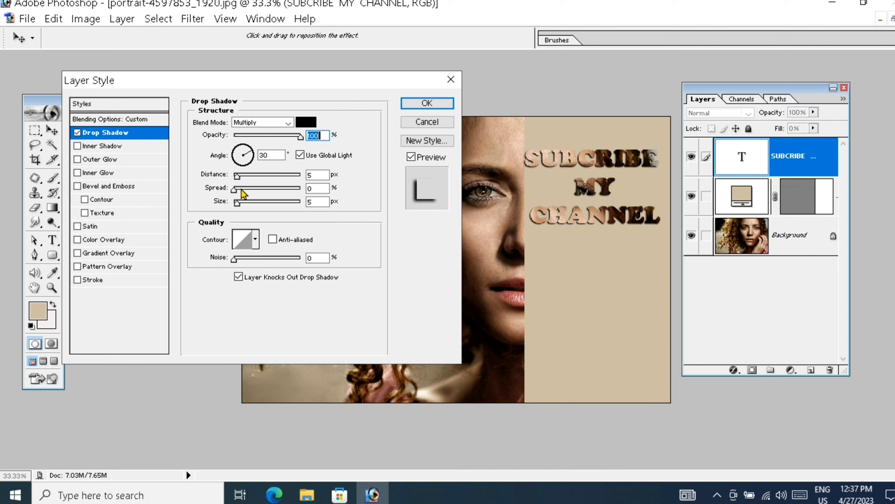
mouse_move(240, 175)
mouse_down()
mouse_move(252, 176)
mouse_move(236, 178)
mouse_up()
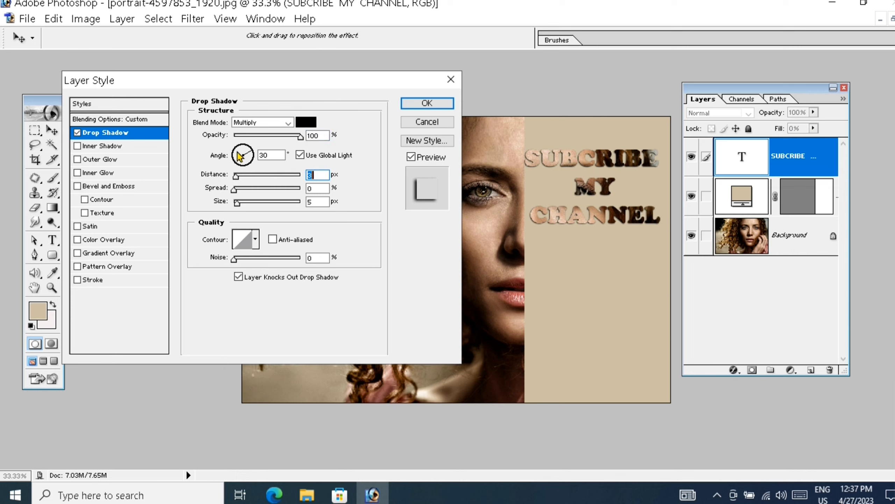
click(251, 153)
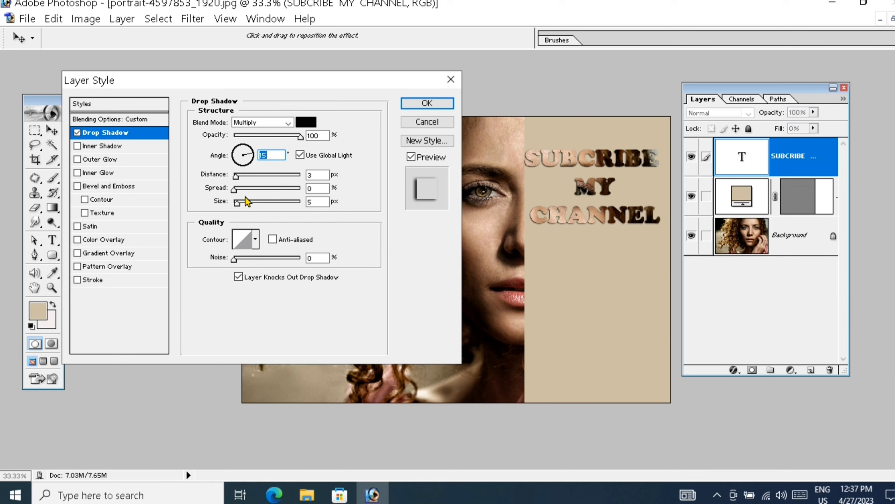
drag(245, 198, 243, 202)
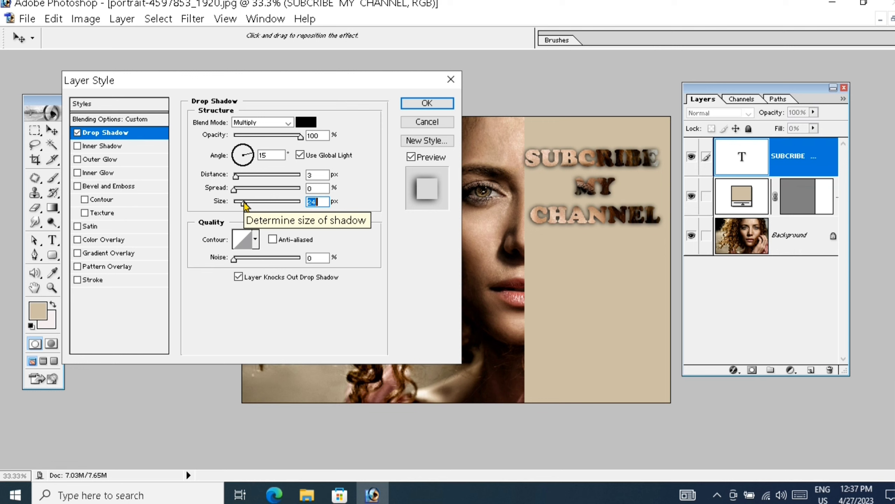
drag(243, 202, 240, 204)
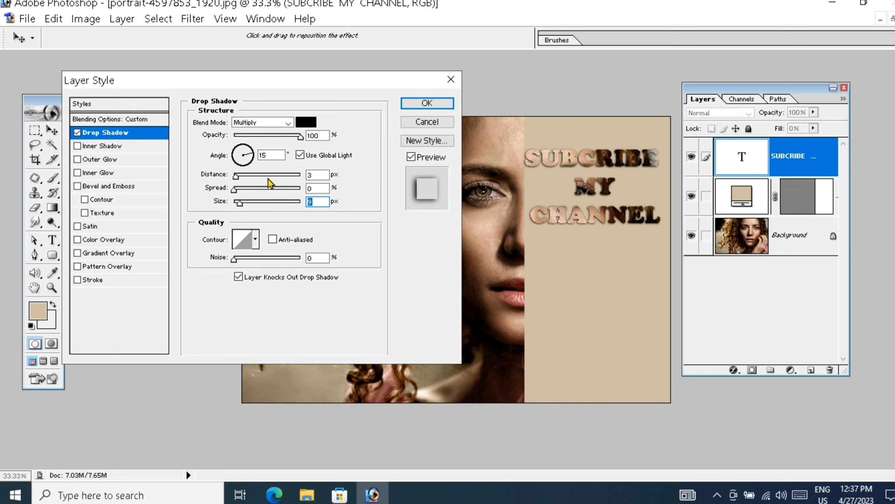
Step: Try out the drop shadow's contour presets and apply Rolling Slope - Descending
click(238, 240)
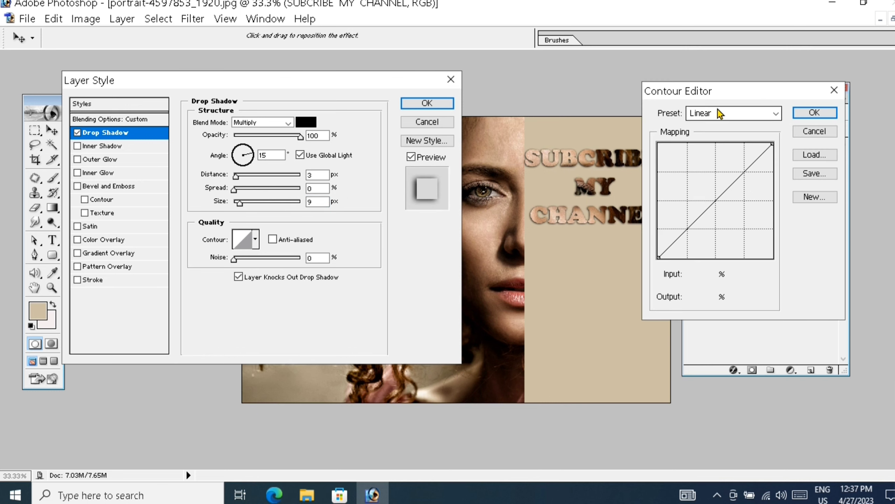
click(731, 112)
click(733, 115)
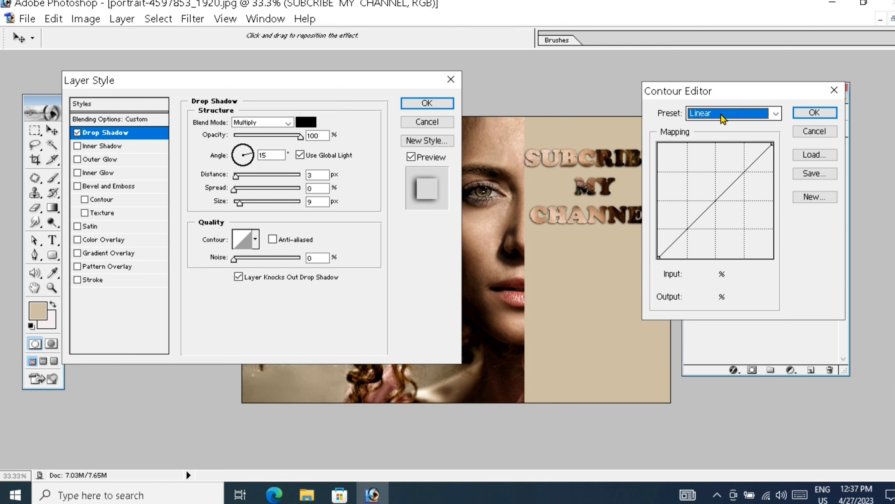
key(Down)
key(Down)
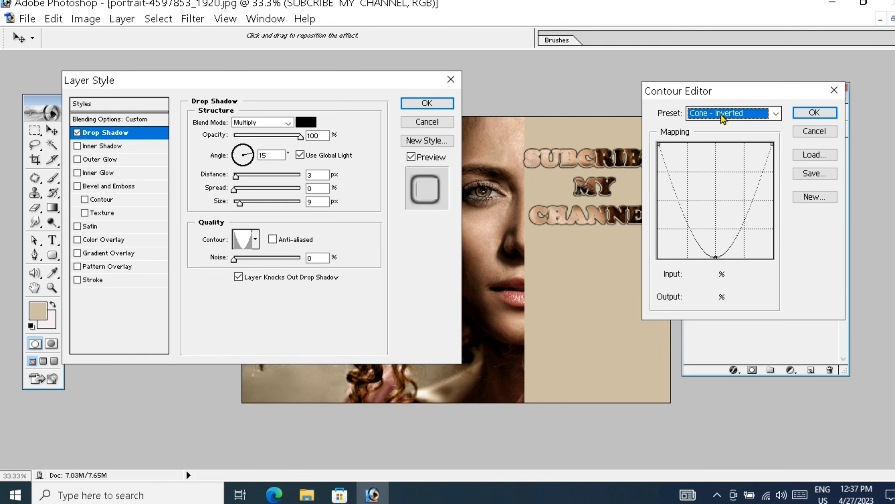
key(Down)
key(Down)
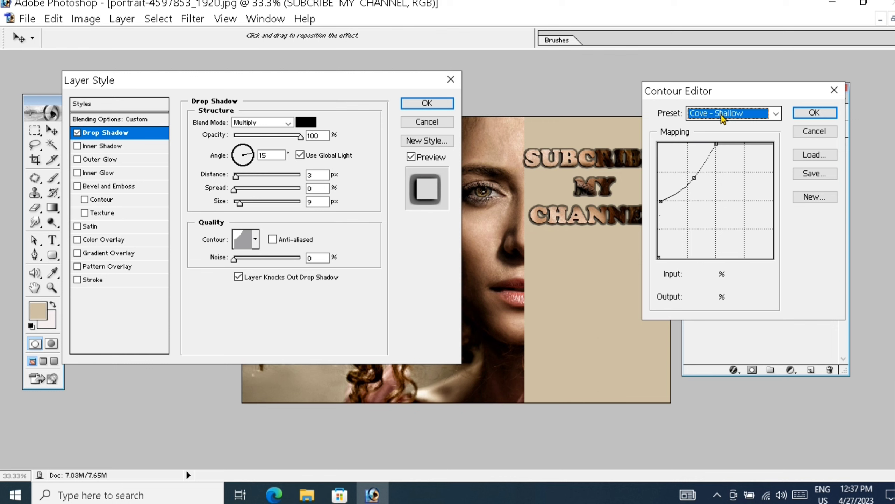
key(Down)
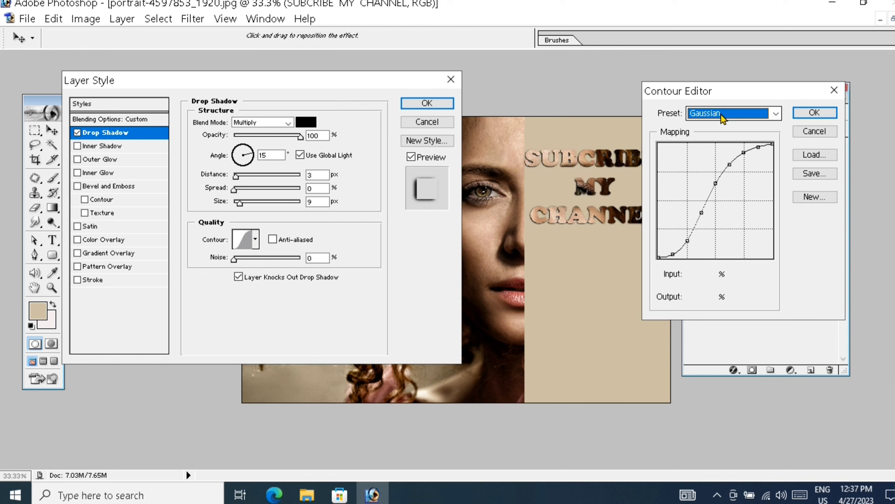
key(Down)
key(Down)
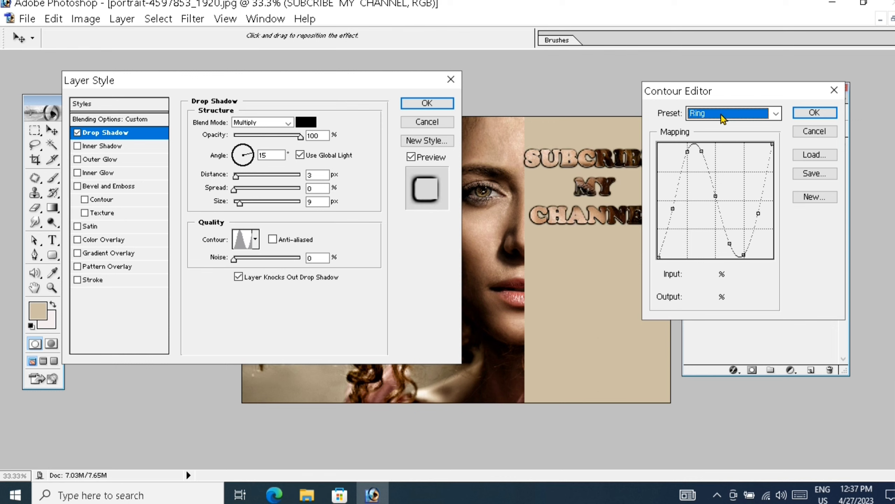
key(Down)
key(Down)
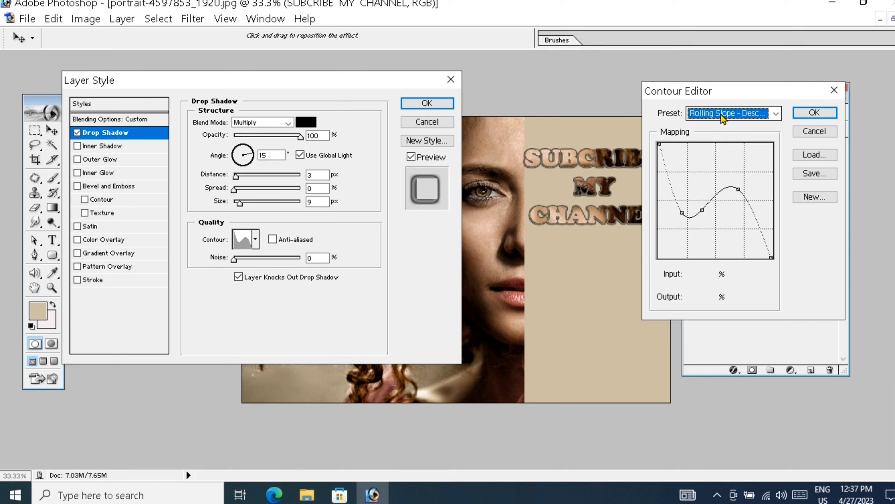
key(Down)
key(Up)
click(812, 113)
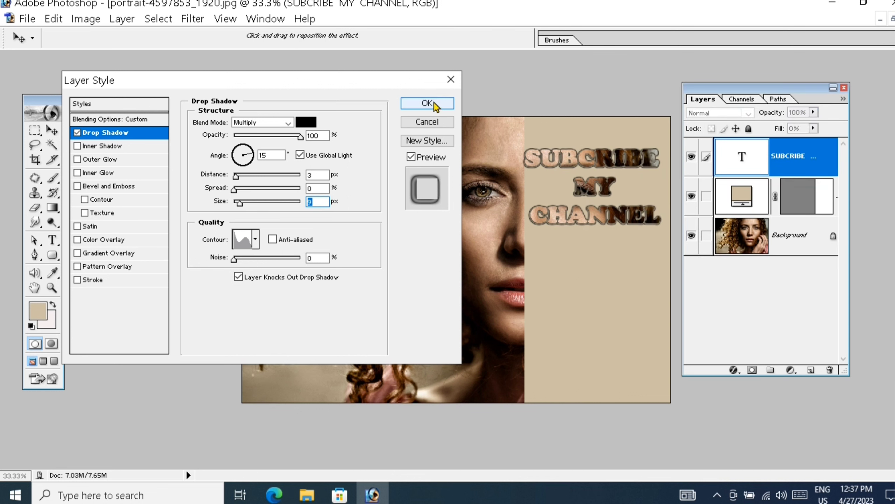
Step: Add an Outer Glow to the text layer, using a pink colour sampled from the woman's lips
click(135, 159)
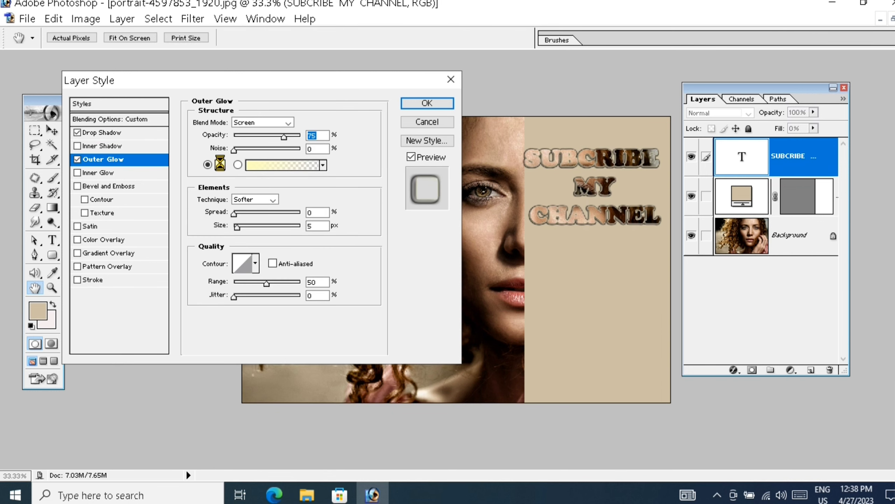
click(220, 165)
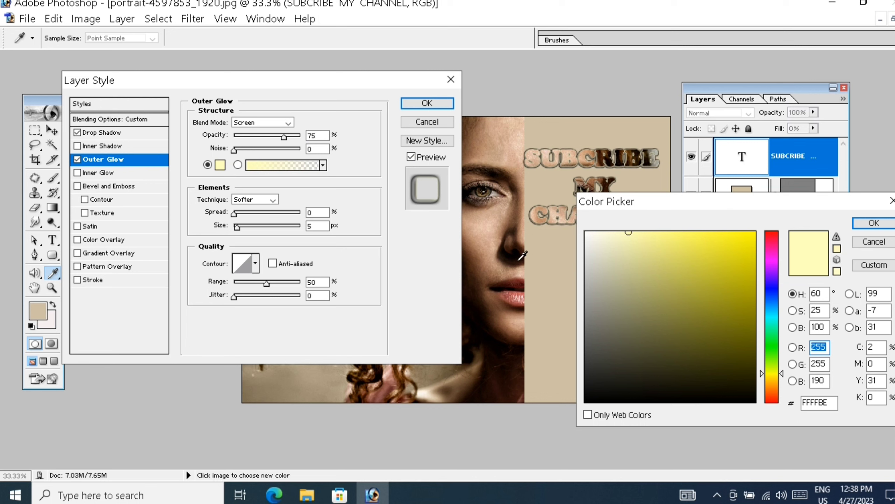
click(512, 297)
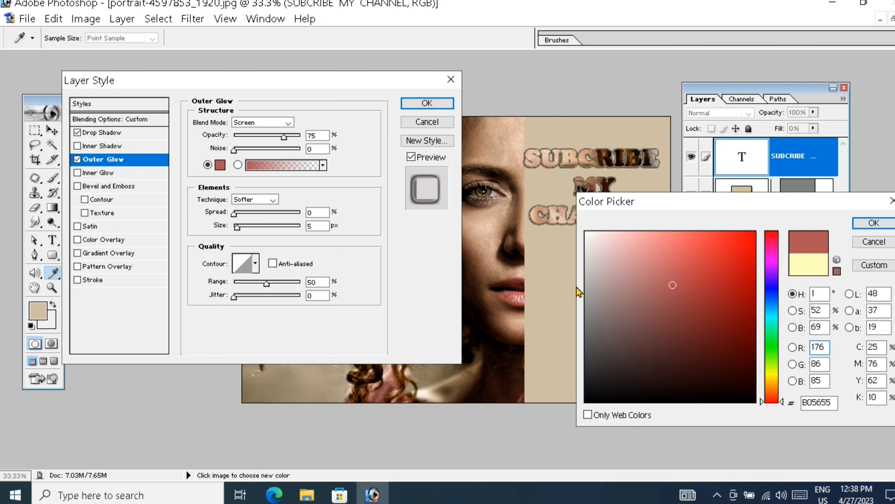
click(512, 294)
click(873, 223)
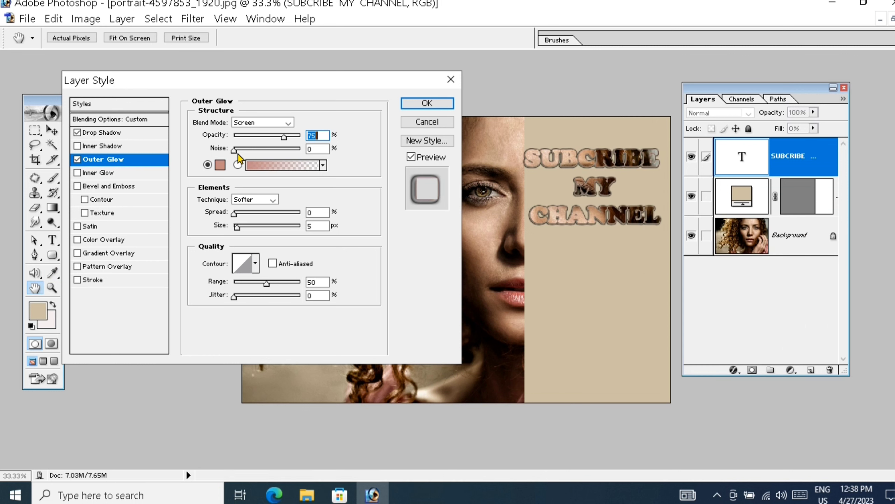
Step: Set the outer glow to 100% opacity, 10% spread and about 31 px size, and apply the layer style
drag(284, 137, 318, 137)
drag(238, 213, 240, 214)
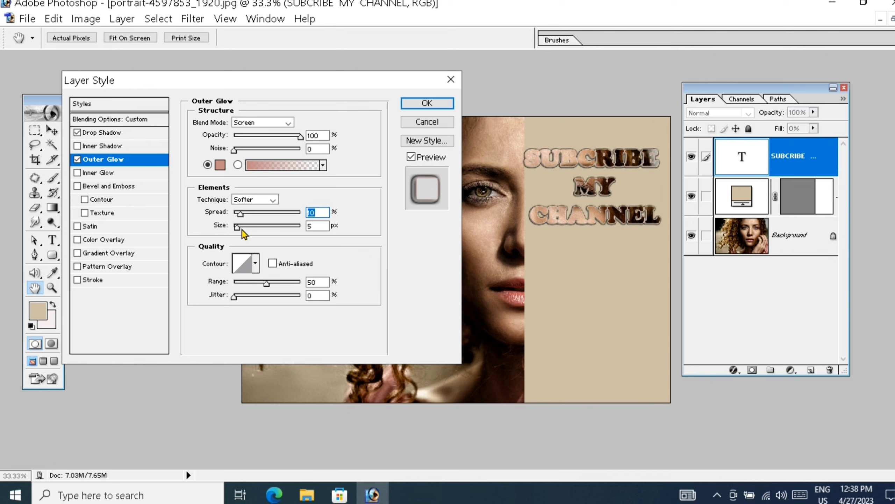
drag(242, 232, 260, 229)
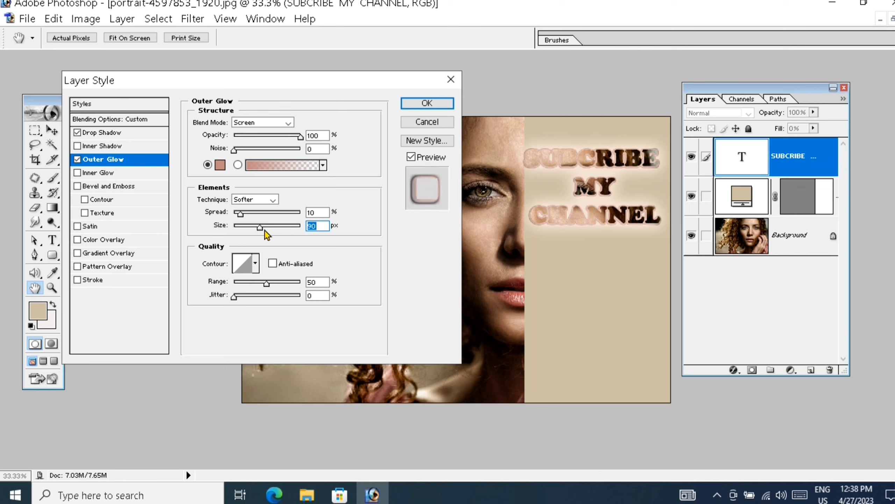
drag(265, 229, 244, 229)
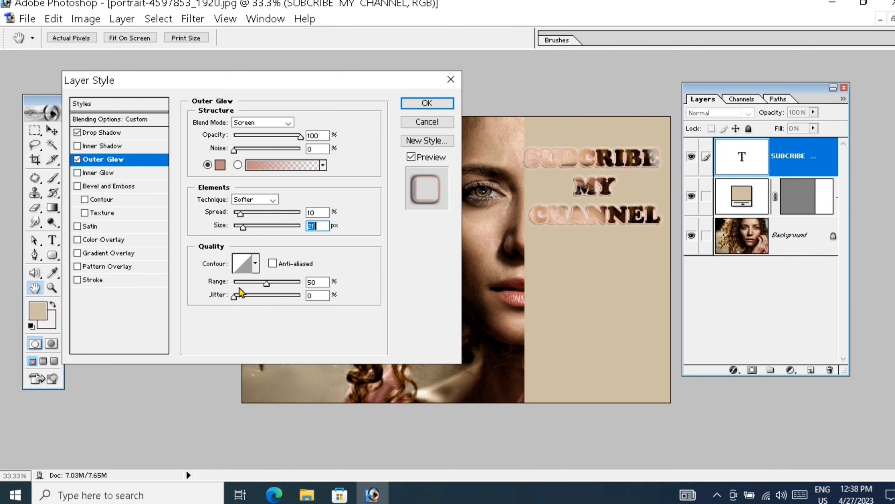
click(427, 102)
Step: Try the styled text over the curly hair and across the boundary between the face and the beige panel
key(v)
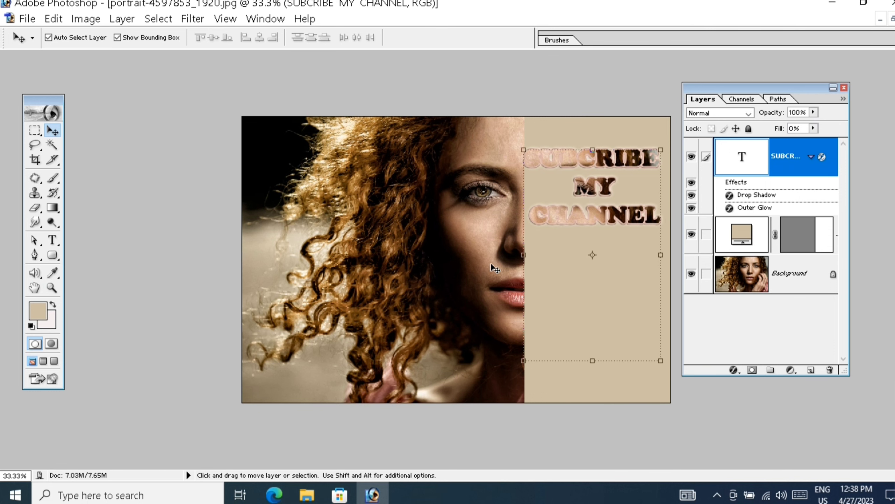
ctrl+click(581, 215)
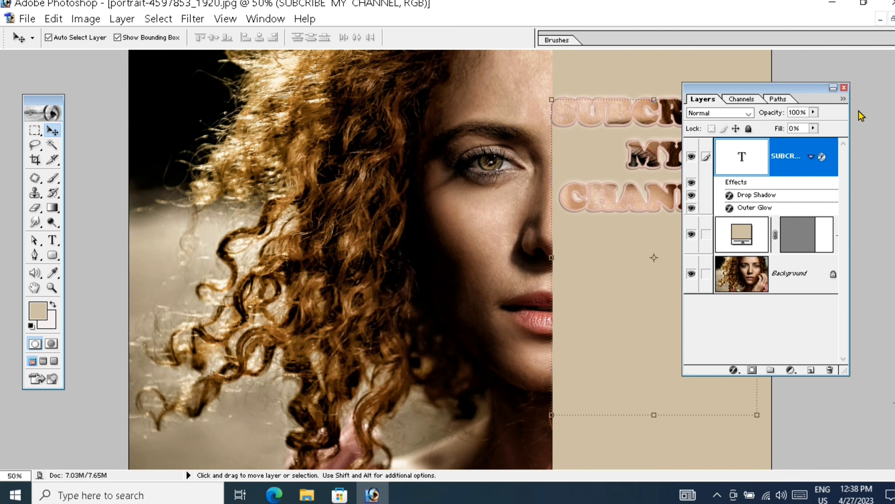
drag(771, 86, 859, 112)
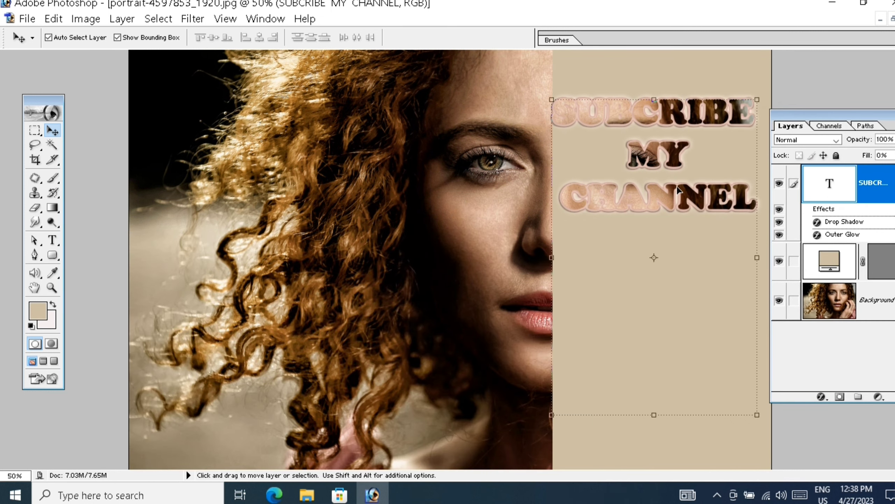
drag(644, 201, 415, 242)
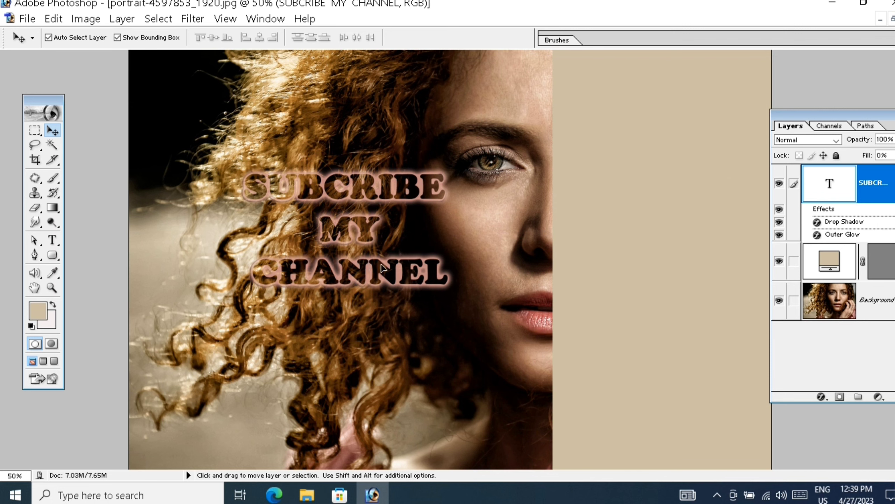
drag(368, 265, 538, 269)
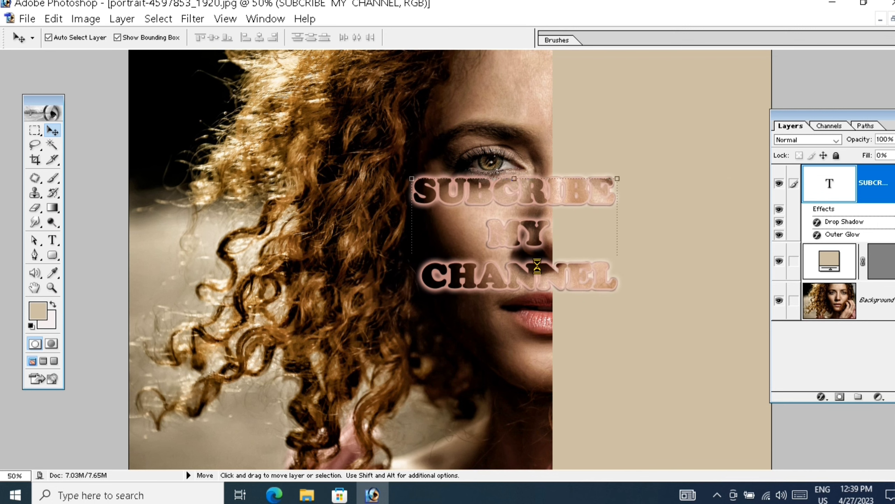
Step: Move the text back onto the upper part of the beige panel so the photo shows through its letters
key(ctrl+space)
click(558, 264)
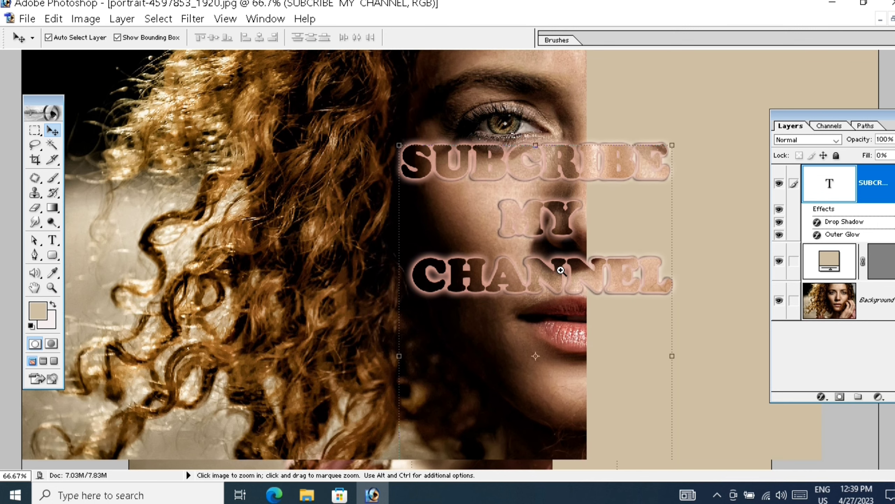
click(621, 234)
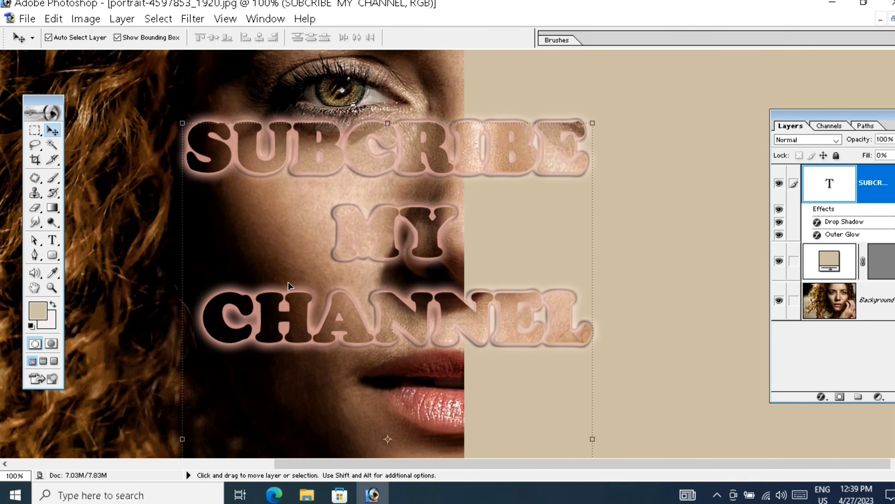
drag(356, 260, 656, 211)
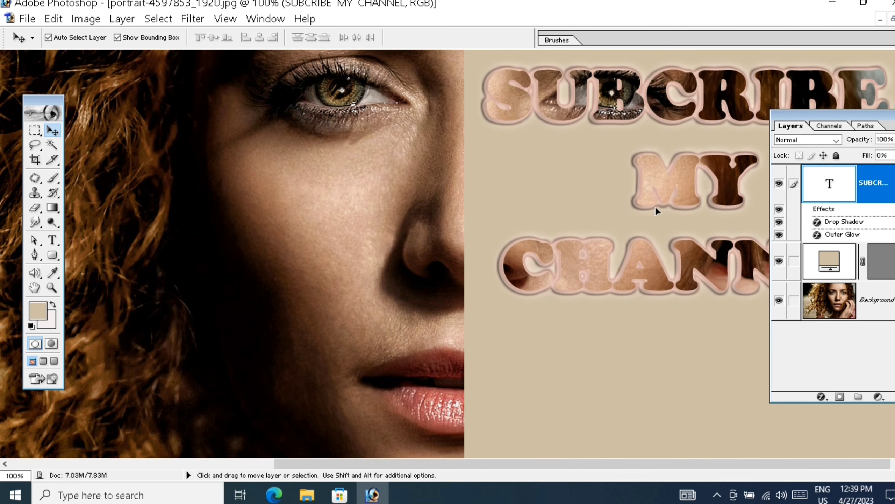